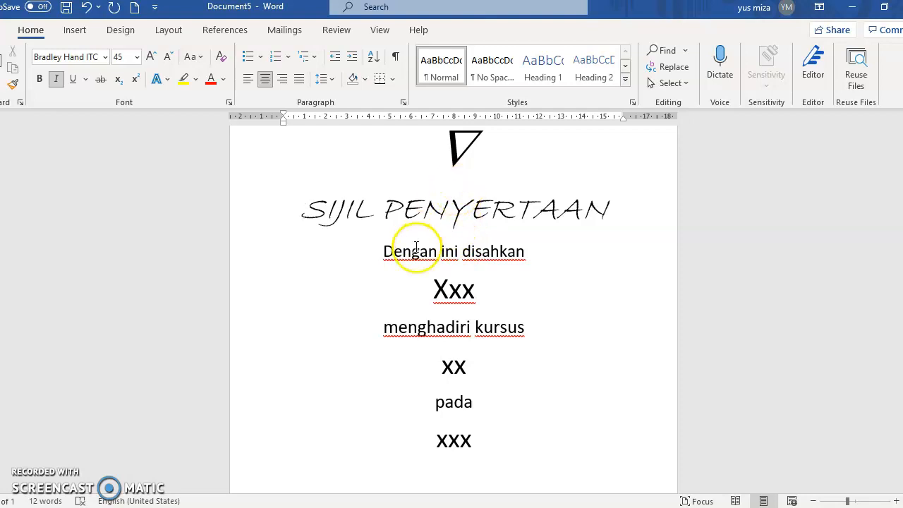
Insert an empty paragraph above the triangle and SIJIL PENYERTAAN title to push them down.
key(Return)
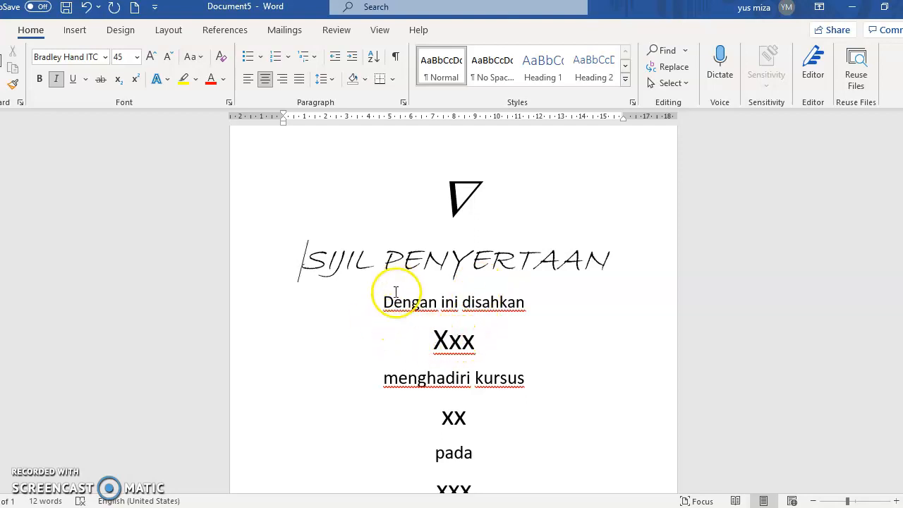
scroll(398, 287, down, 1)
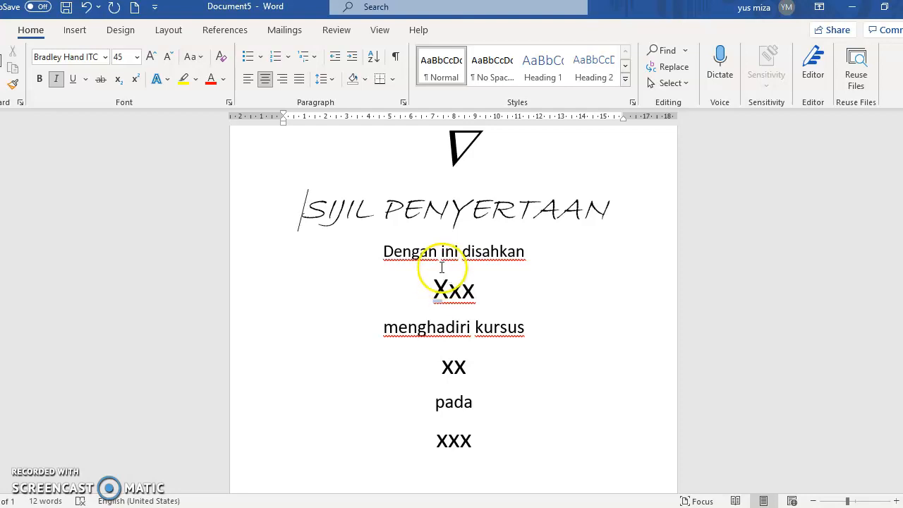
scroll(422, 305, down, 1)
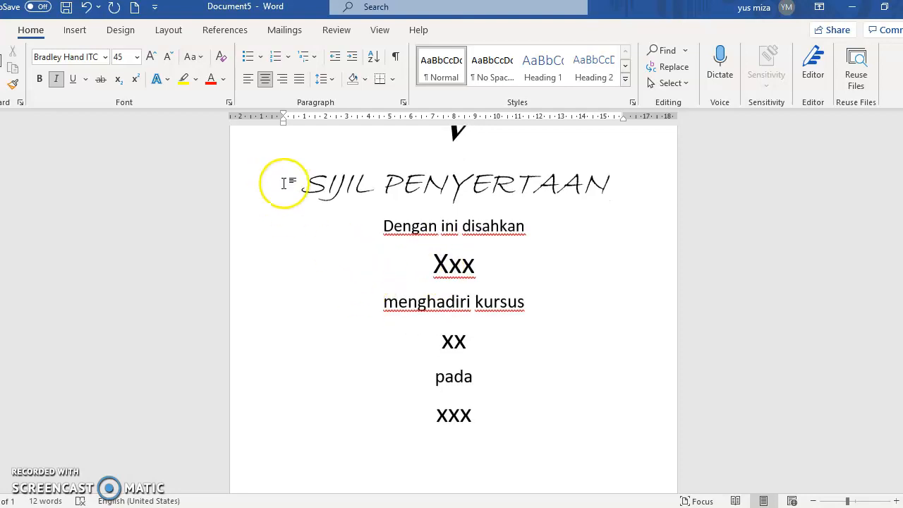
scroll(392, 280, up, 4)
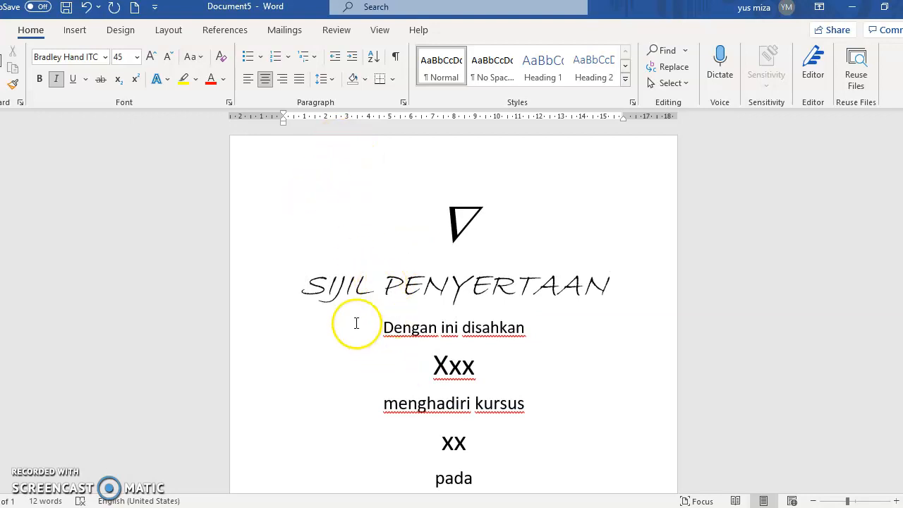
click(434, 366)
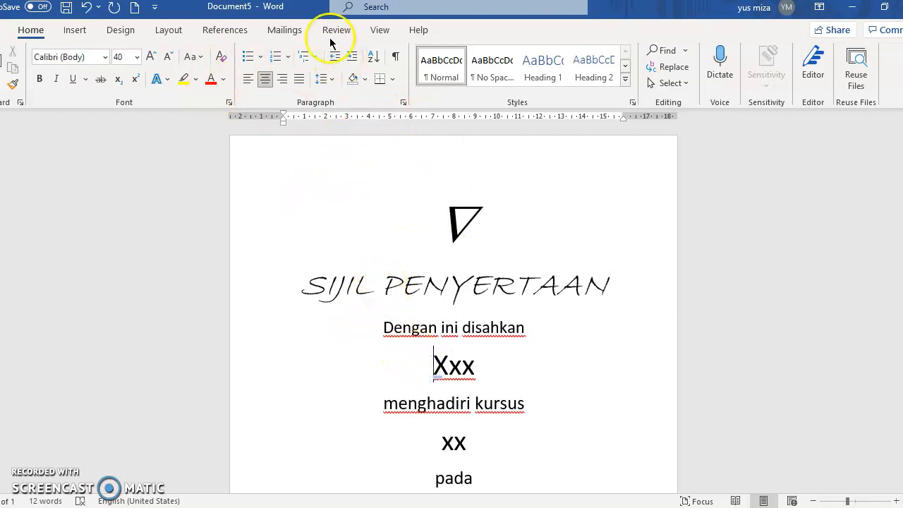
Start a new recipient list via Type a New List and widen the New Address List dialog.
click(293, 31)
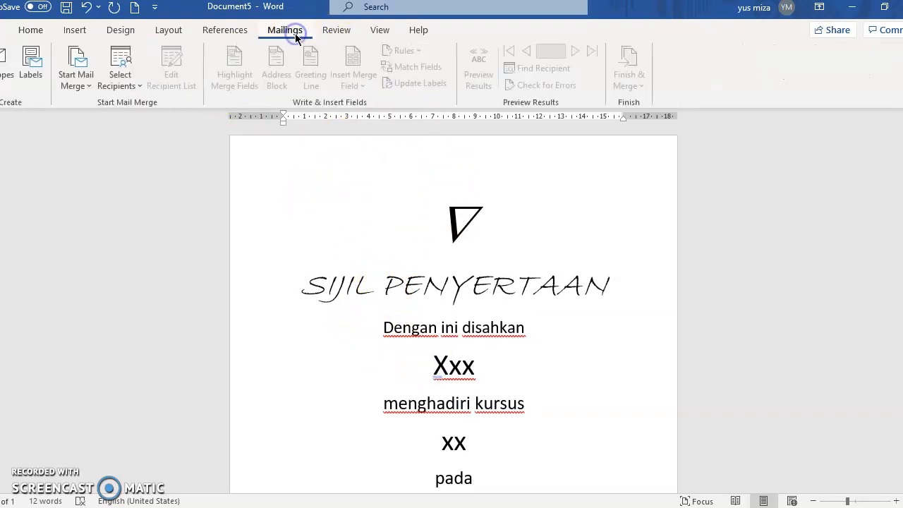
click(140, 86)
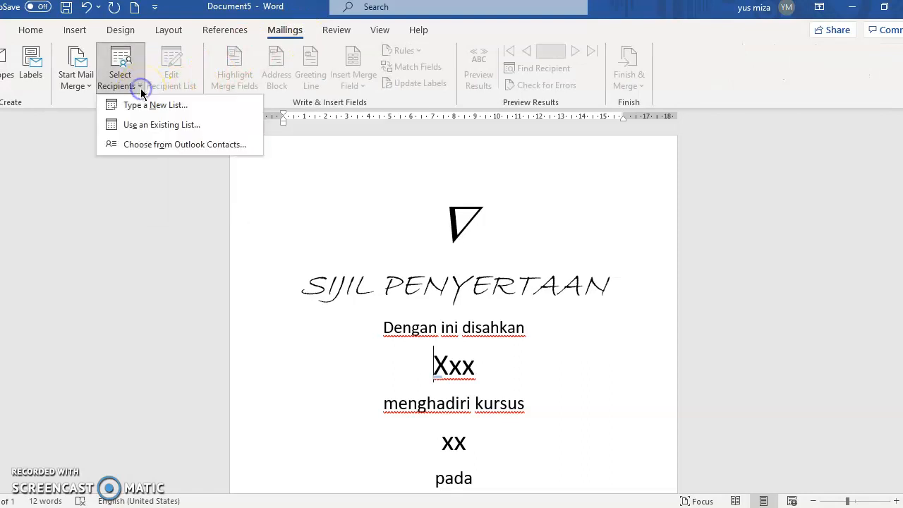
click(145, 104)
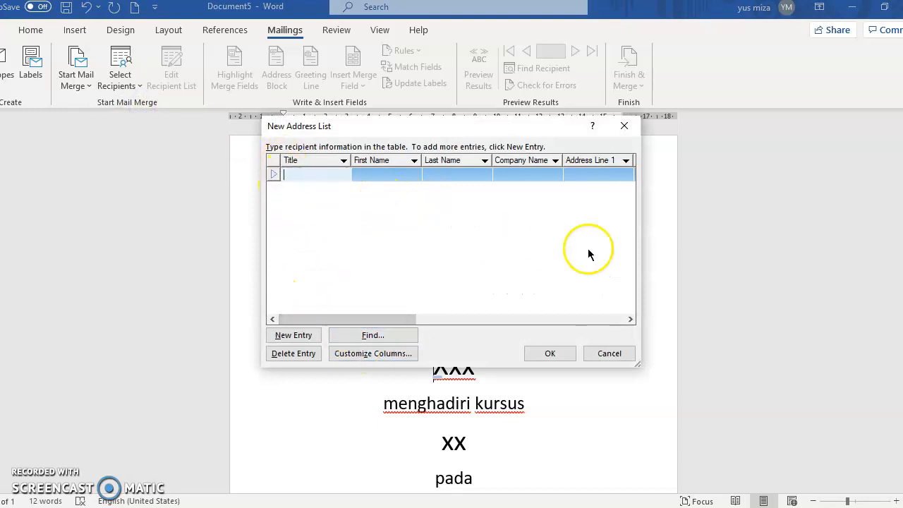
drag(657, 247, 751, 248)
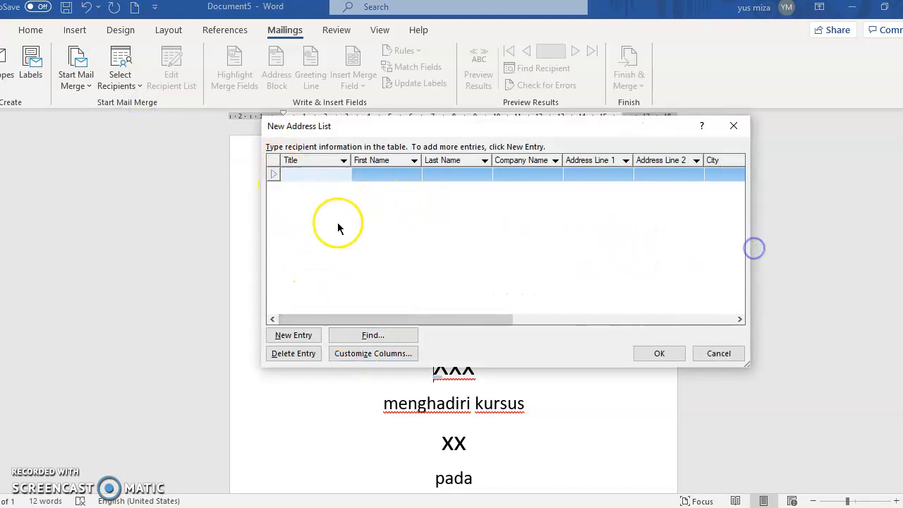
drag(262, 230, 171, 228)
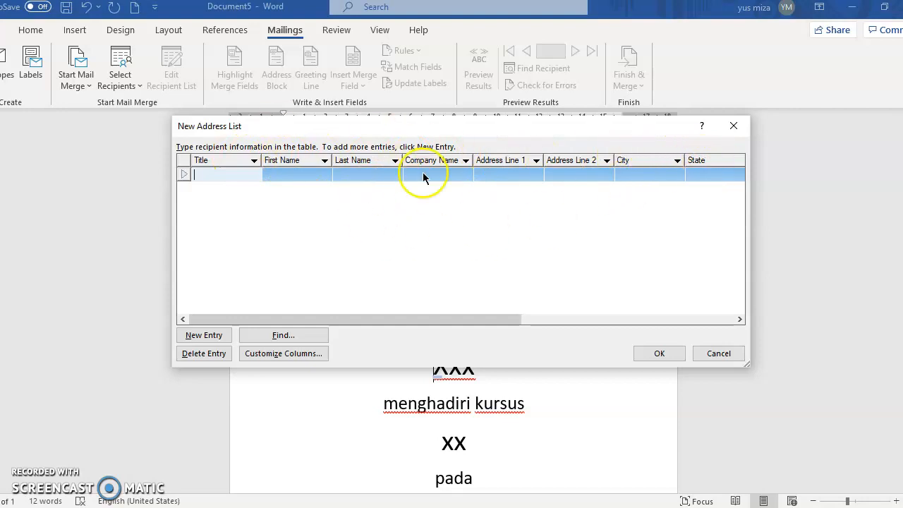
click(283, 353)
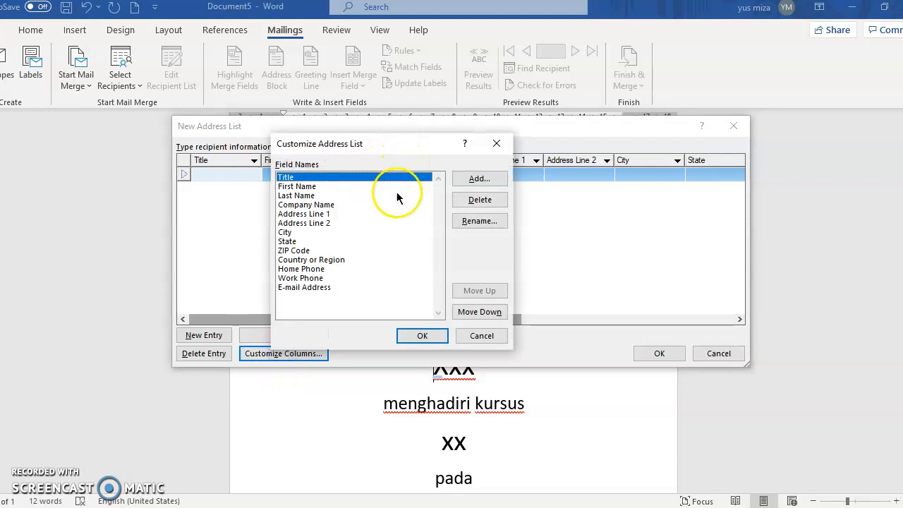
Delete the Title, Last Name, Company Name, Address Line 1 and Address Line 2 fields.
click(460, 202)
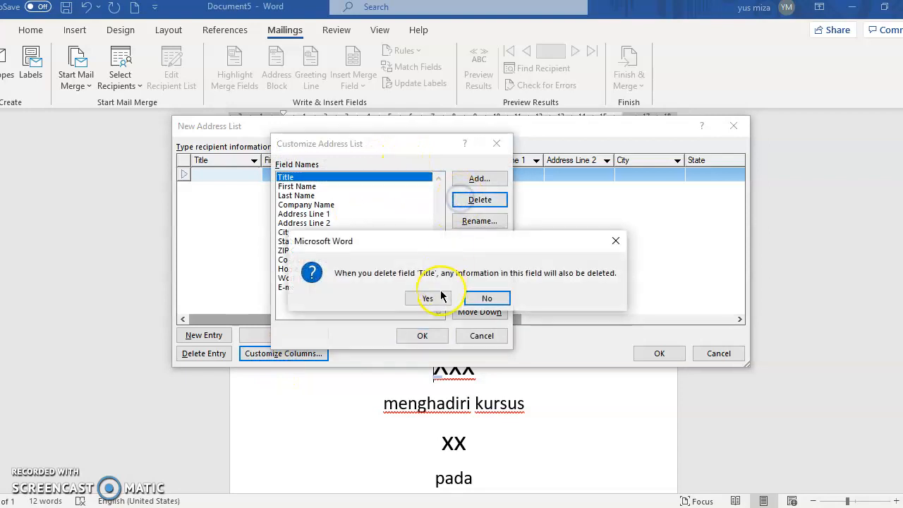
click(429, 298)
click(381, 187)
click(464, 199)
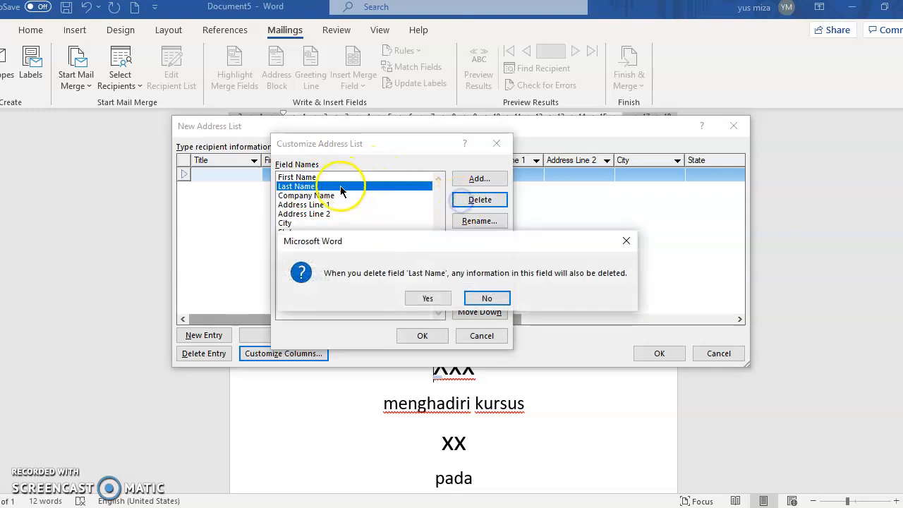
click(427, 300)
click(322, 187)
click(473, 199)
click(428, 298)
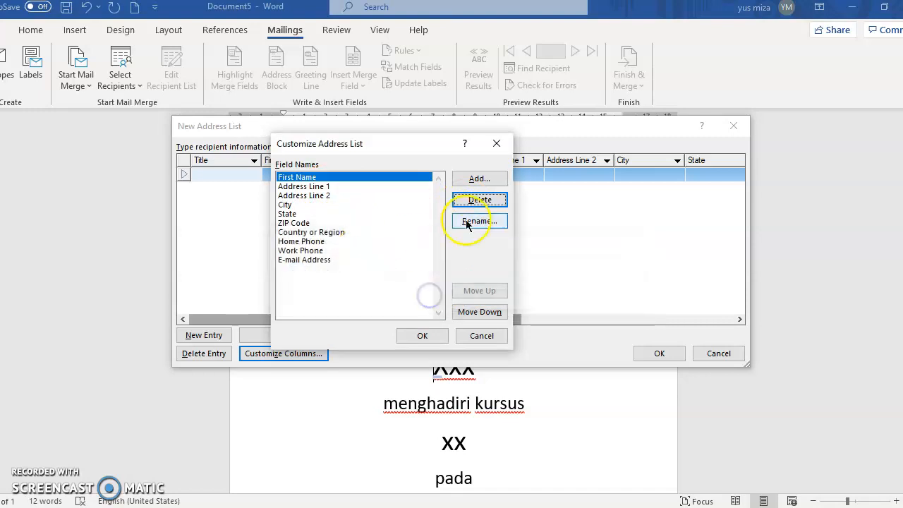
click(322, 187)
click(466, 200)
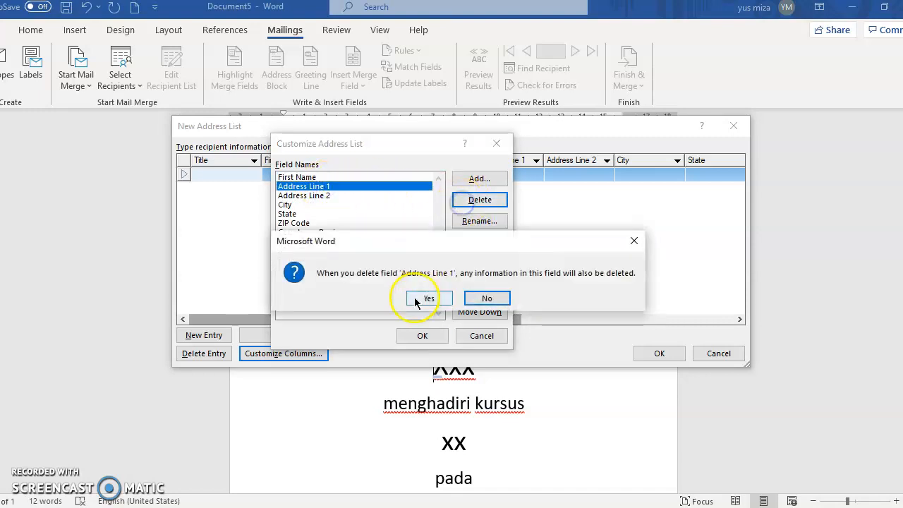
click(418, 298)
click(327, 187)
click(458, 204)
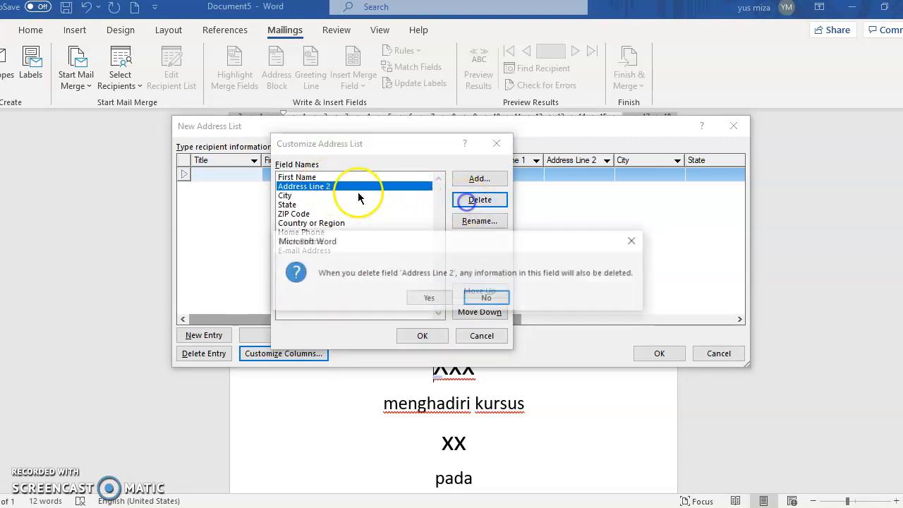
click(439, 297)
Delete the City, State, ZIP Code and Country or Region fields.
click(330, 187)
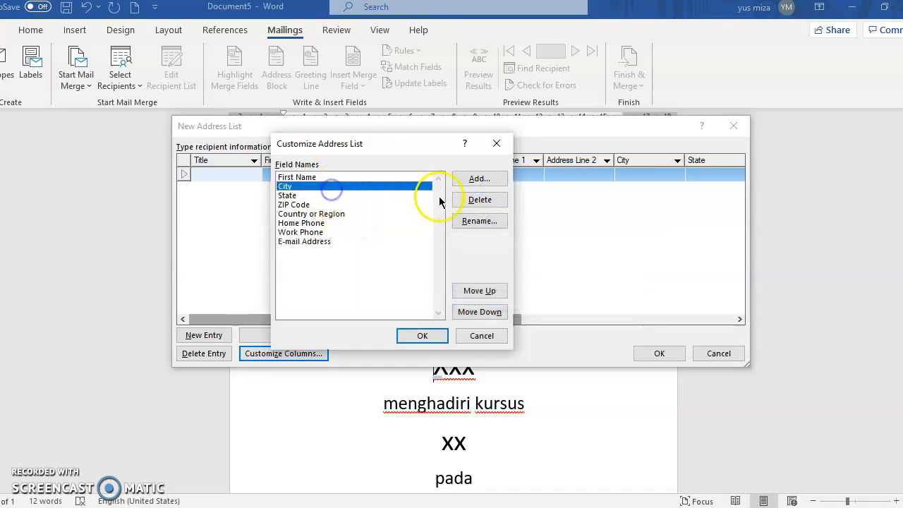
click(480, 200)
click(428, 298)
click(325, 187)
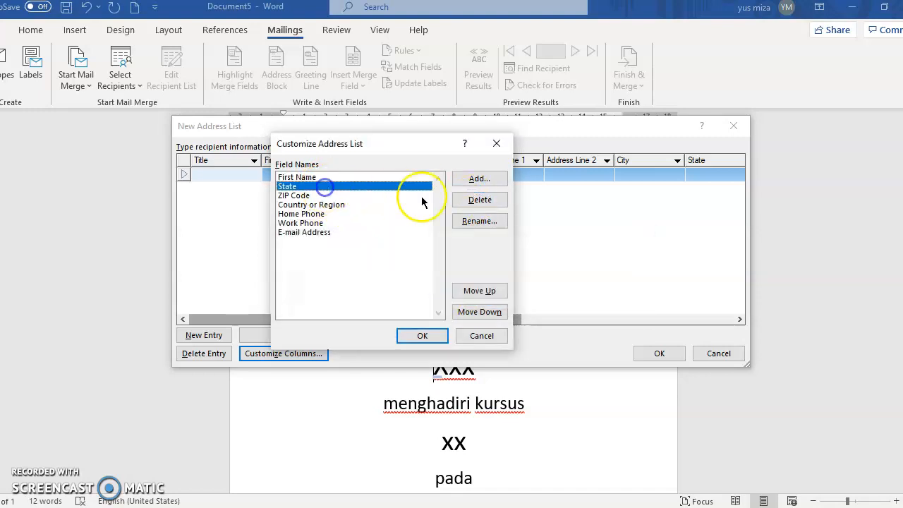
click(470, 200)
click(432, 298)
click(331, 186)
click(472, 205)
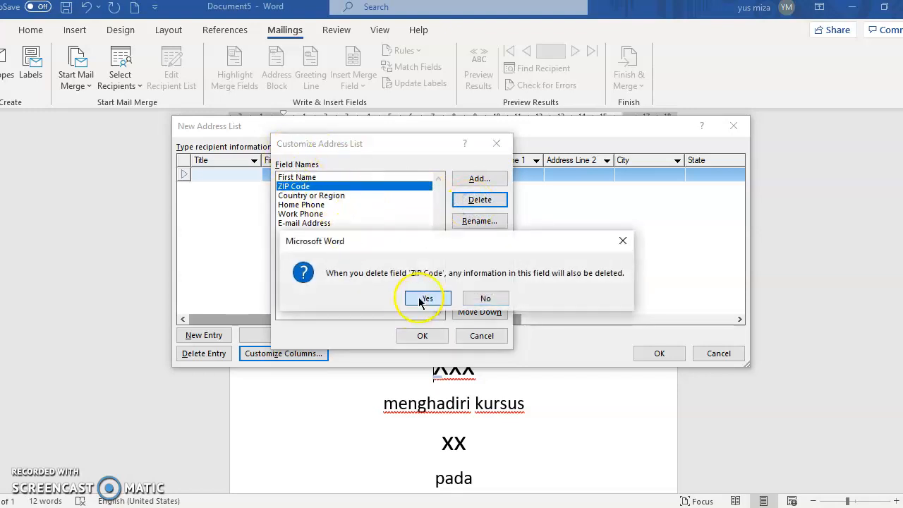
click(420, 299)
click(322, 186)
click(470, 200)
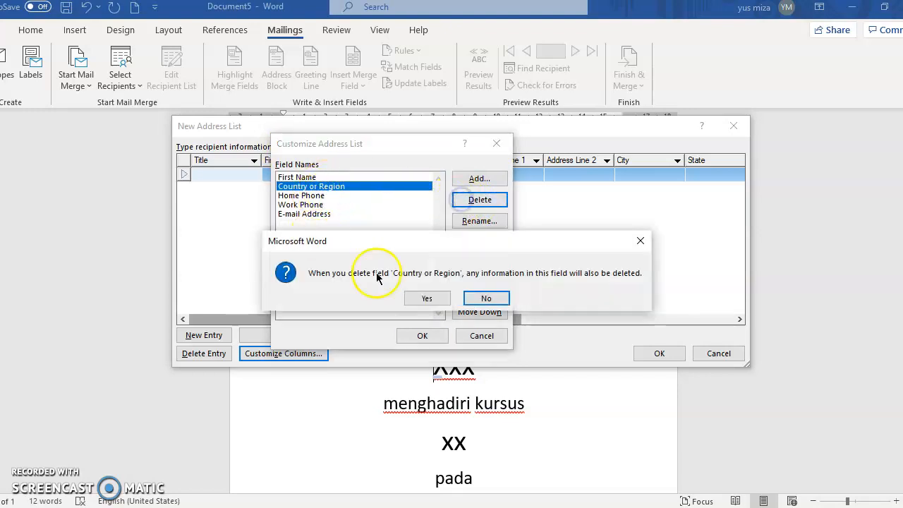
click(426, 299)
Delete the Home Phone, Work Phone and E-mail Address fields.
click(322, 186)
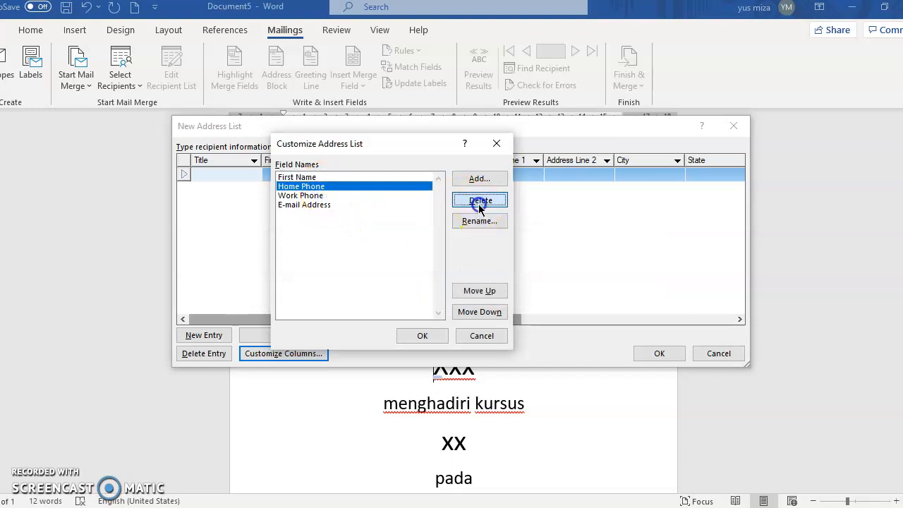
click(480, 203)
click(423, 296)
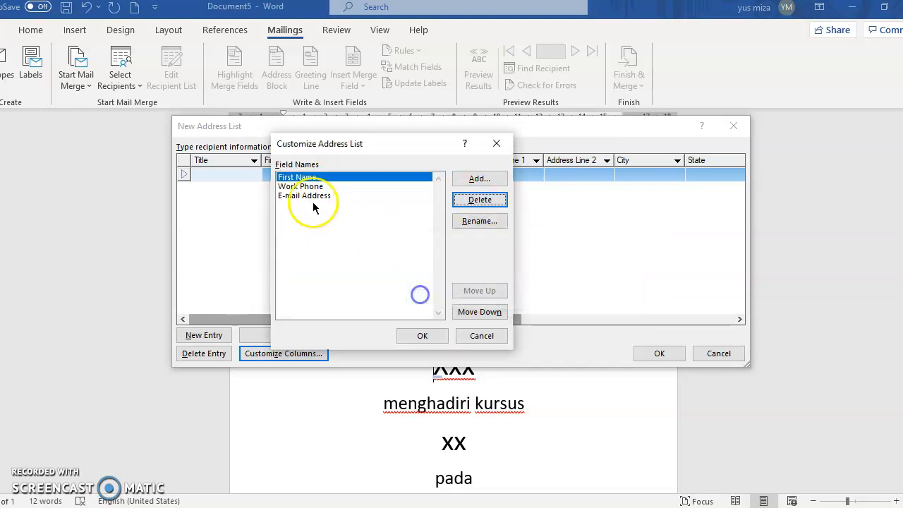
click(353, 186)
click(470, 201)
click(416, 298)
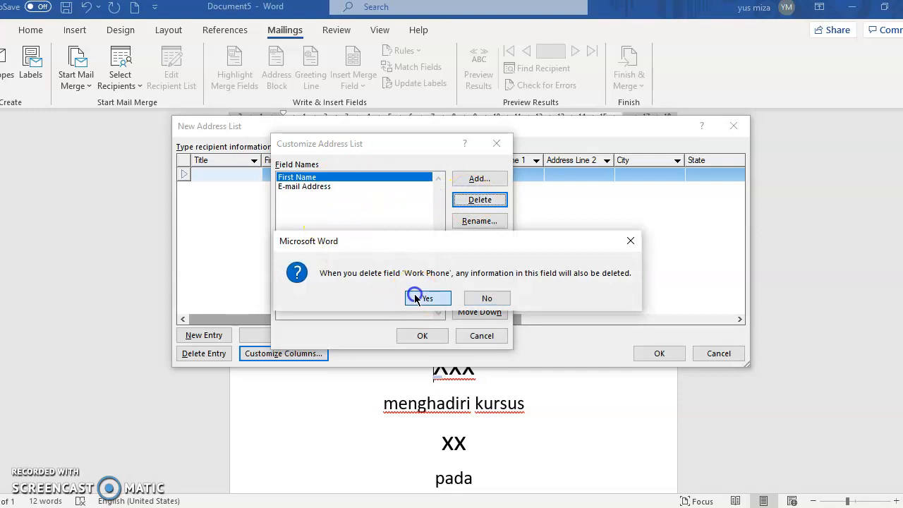
click(326, 186)
click(469, 200)
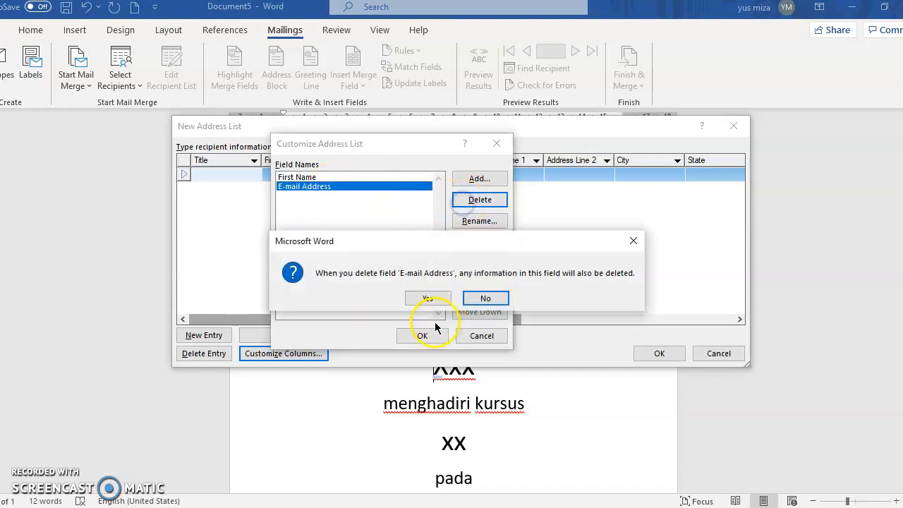
click(427, 297)
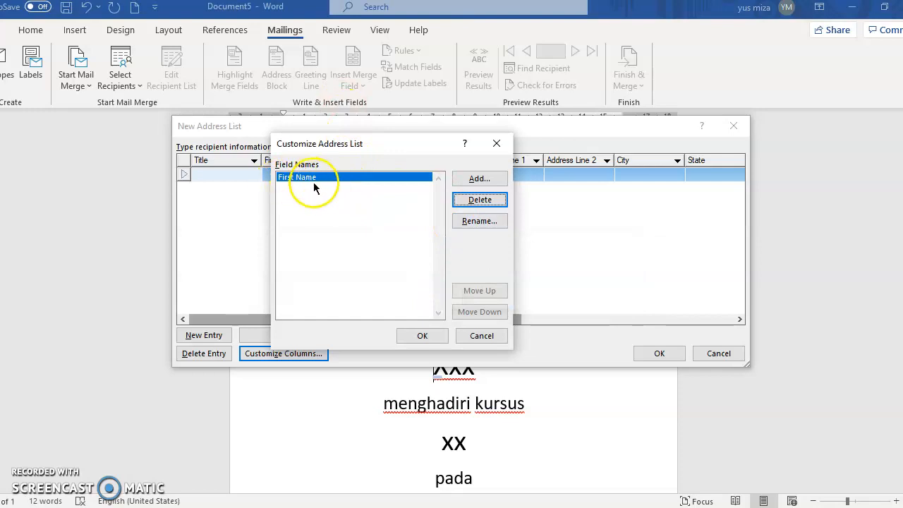
Rename the First Name field to Nama.
click(466, 221)
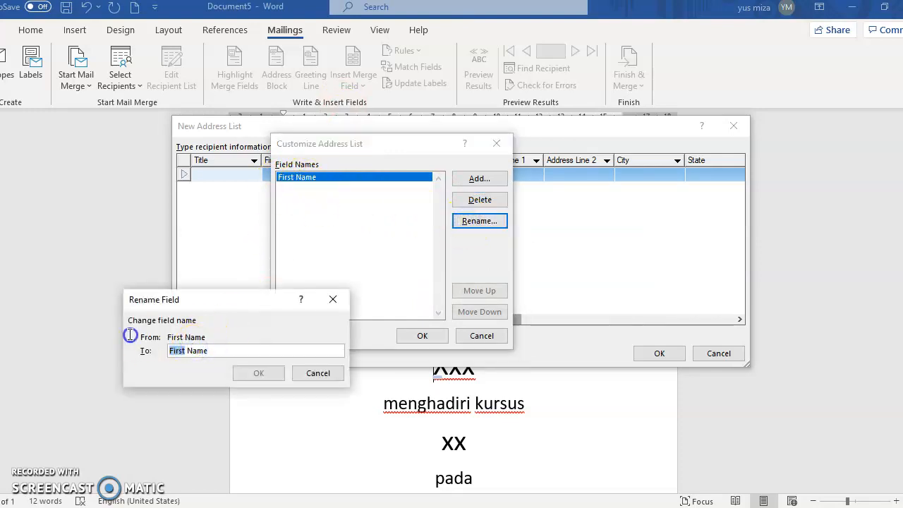
key(BackSpace)
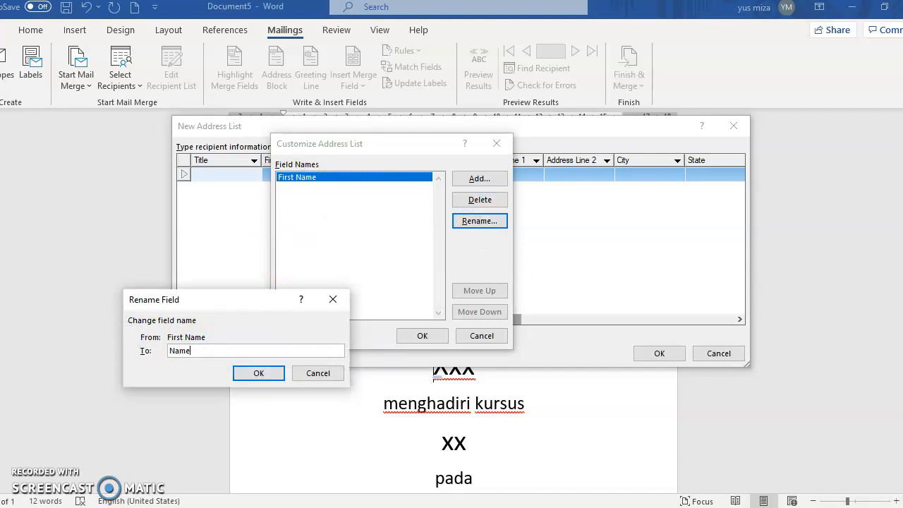
click(262, 375)
Add two new fields named Nama Kursus and Tarikh Kursus.
click(470, 179)
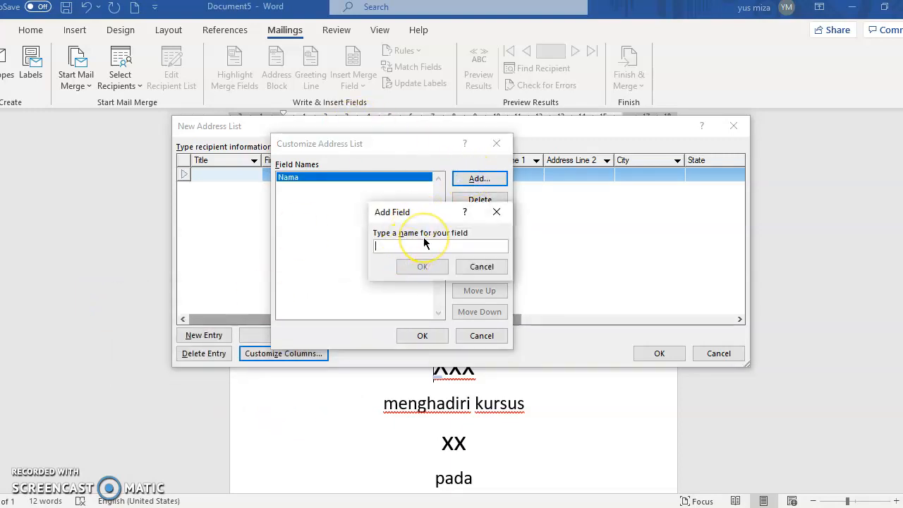
text(Nama Kursus)
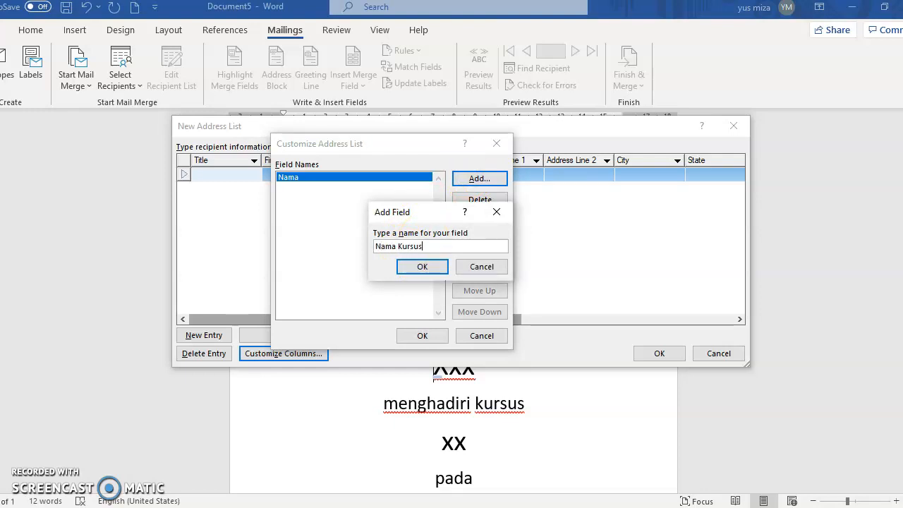
click(422, 267)
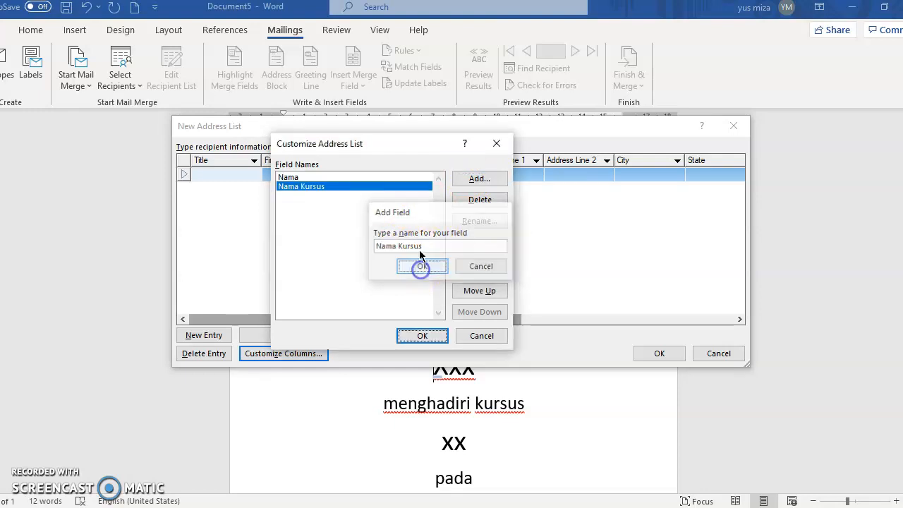
click(478, 179)
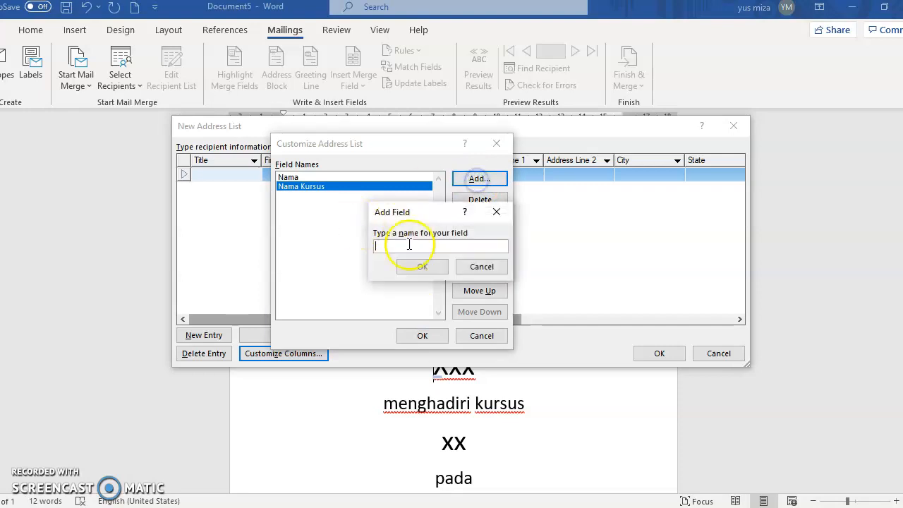
text(tarikh Kursus)
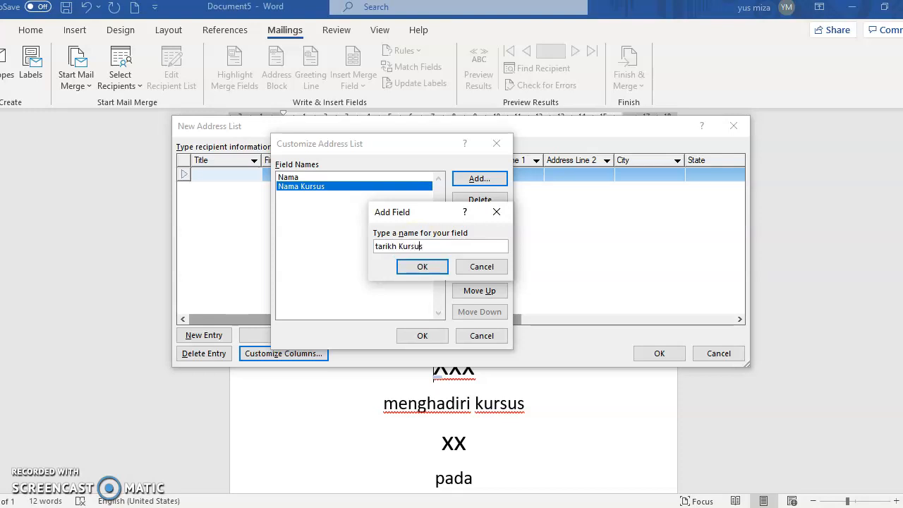
text(T)
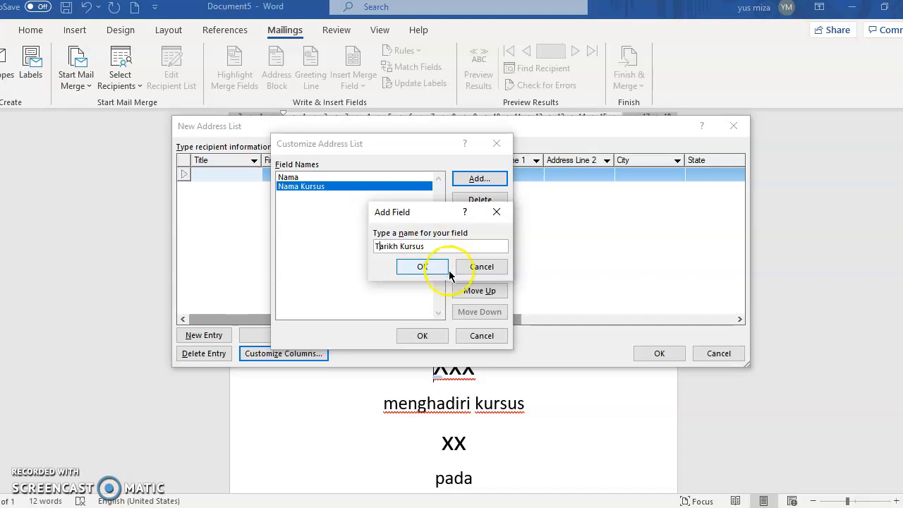
click(432, 273)
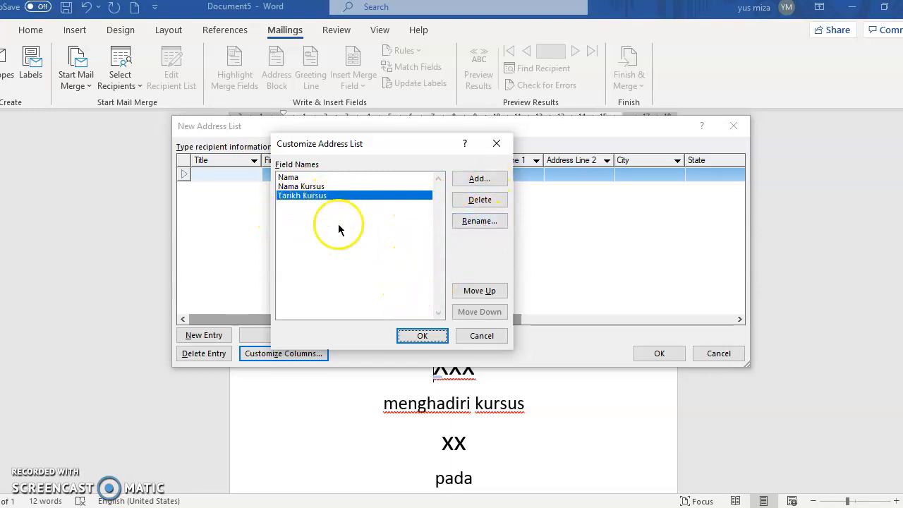
Apply the custom columns and save the new address list as Data.
click(414, 336)
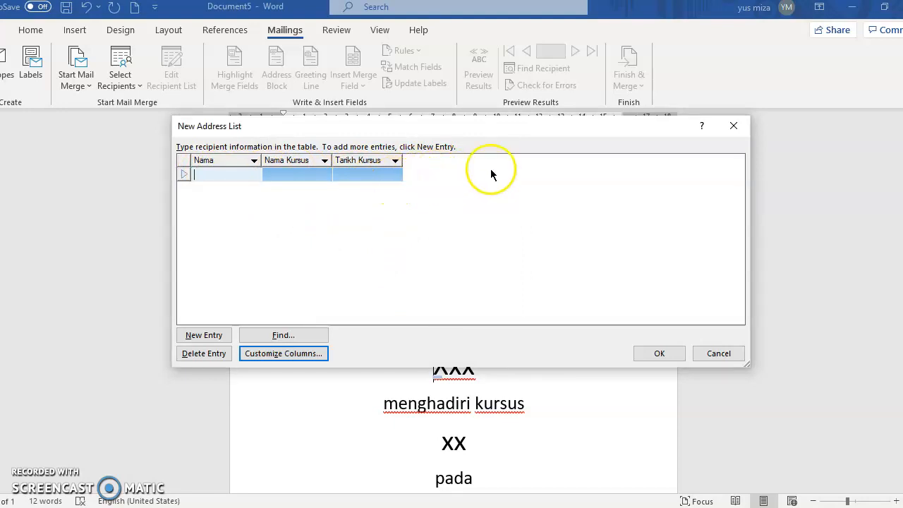
click(638, 355)
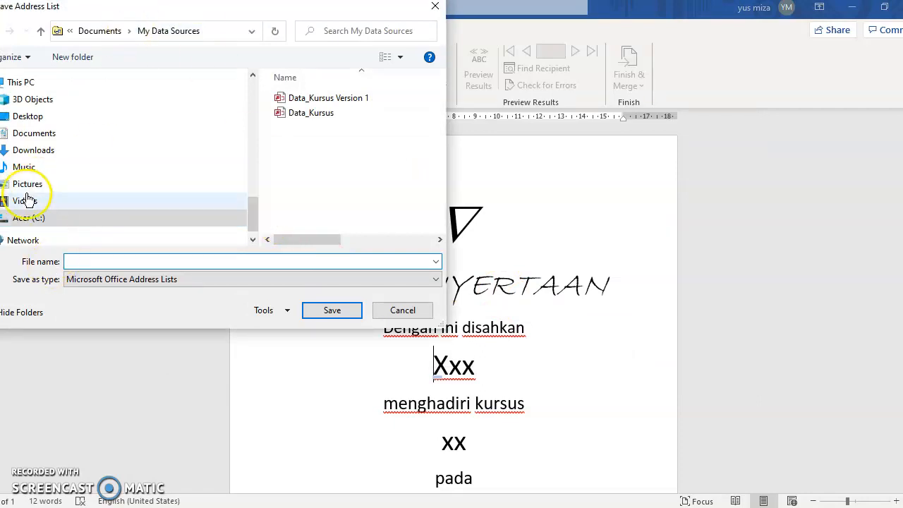
click(78, 261)
text(Data)
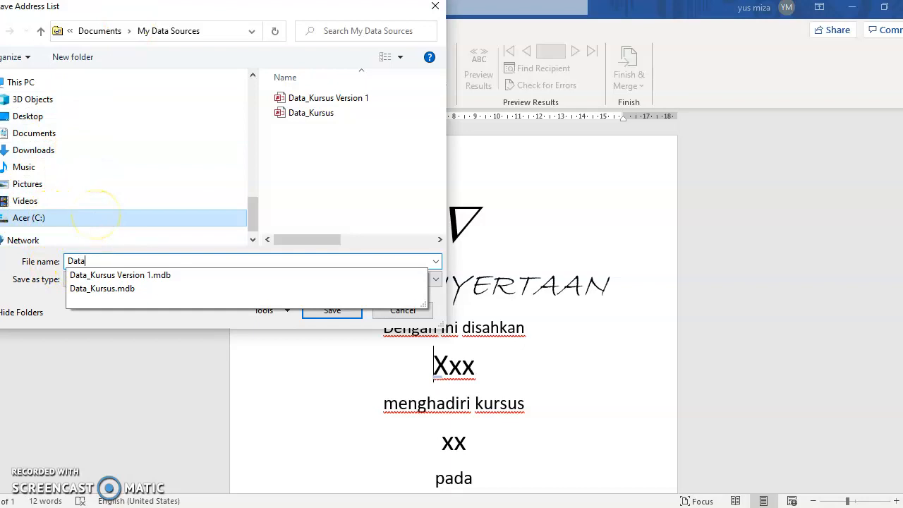
click(338, 315)
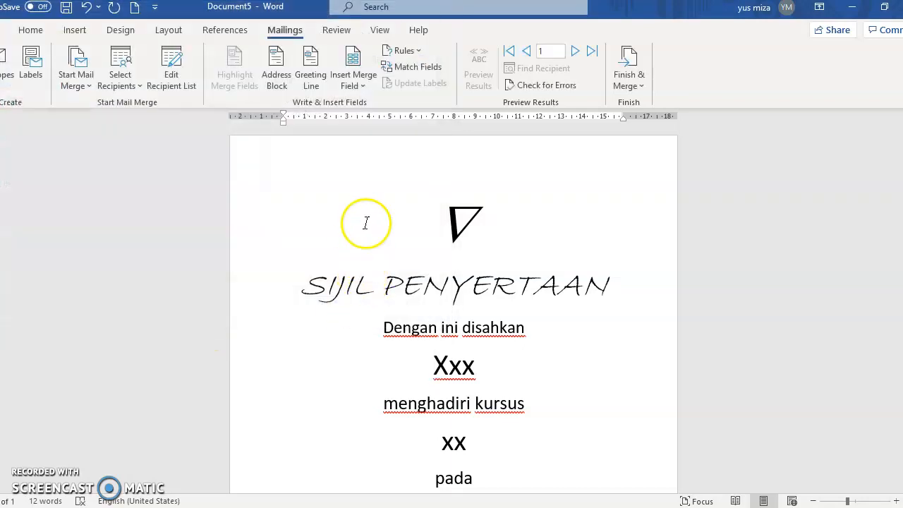
scroll(558, 396, down, 3)
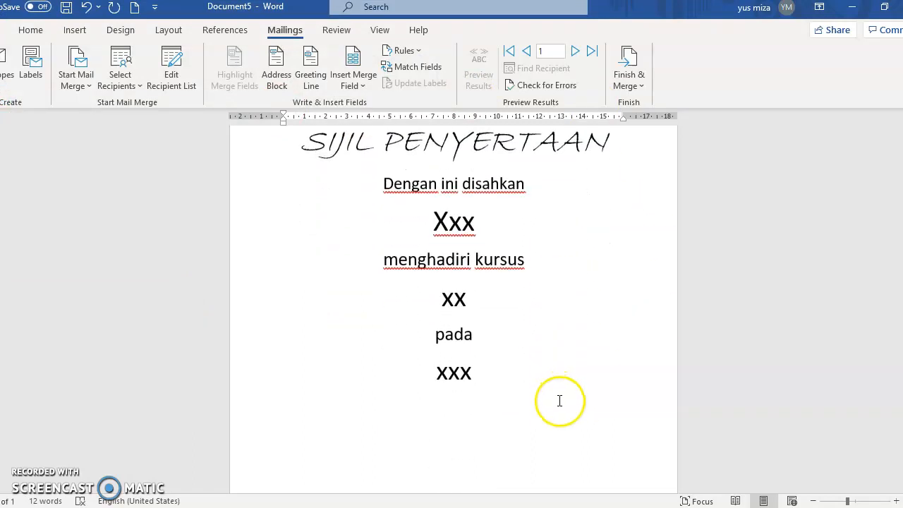
scroll(562, 401, up, 3)
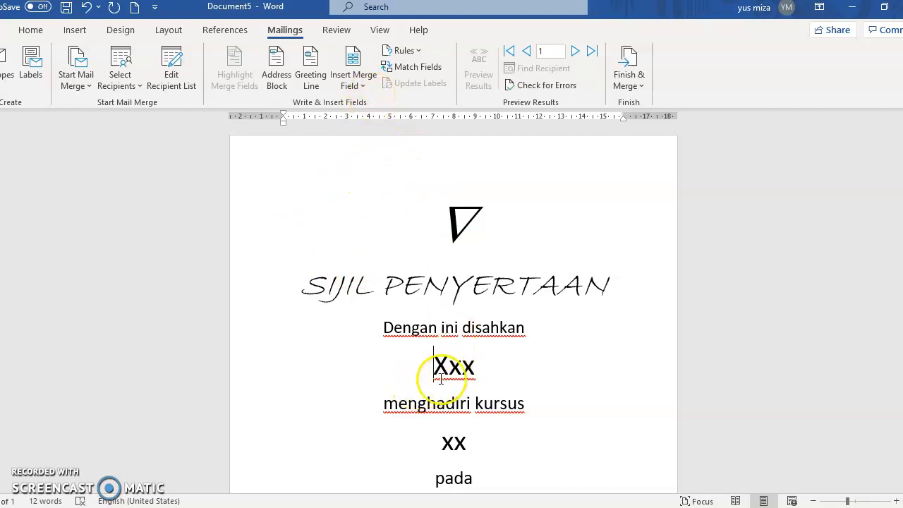
Replace the Xxx name placeholder with the «Nama» merge field.
triple_click(469, 368)
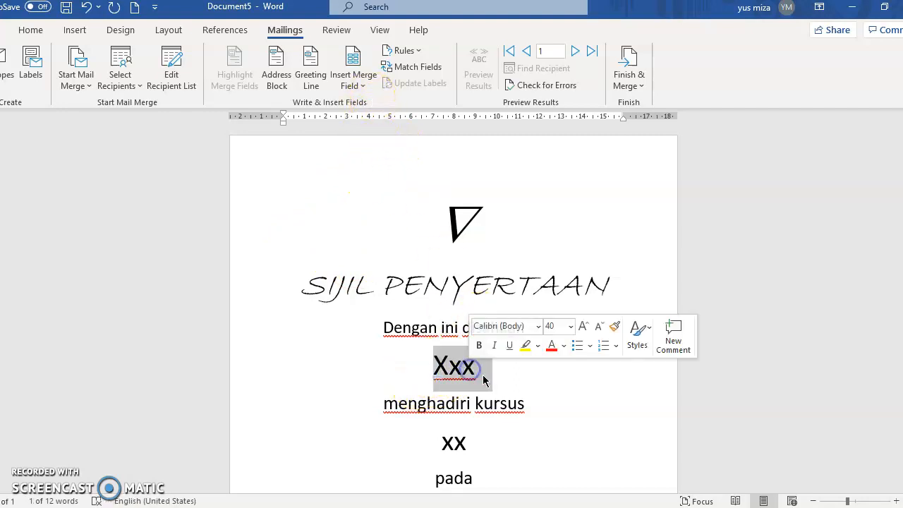
key(BackSpace)
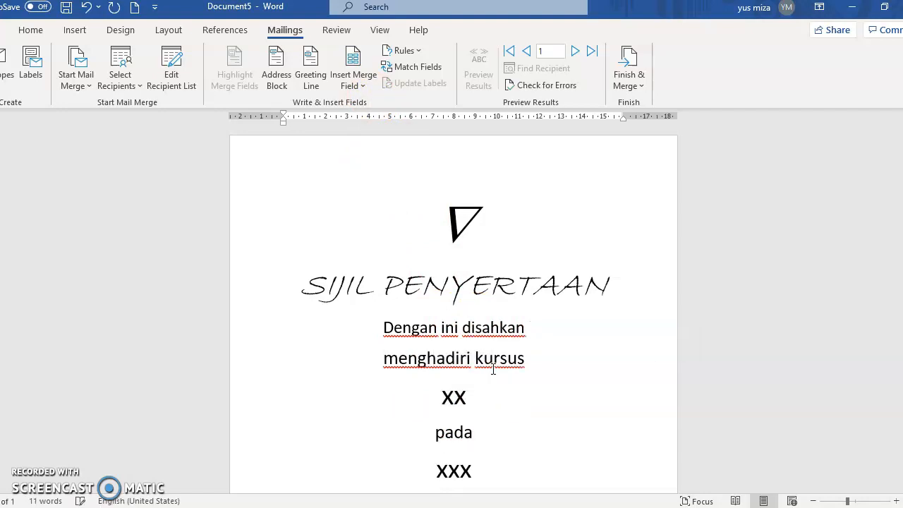
key(Return)
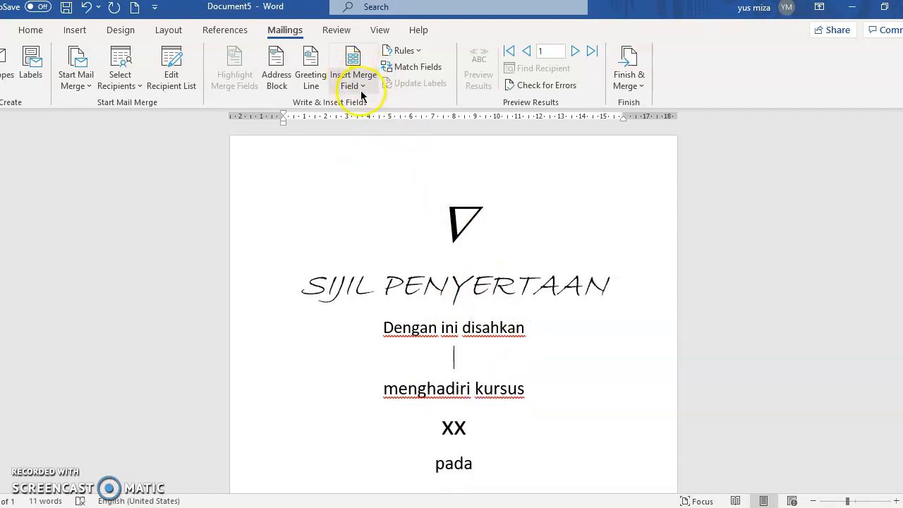
click(358, 86)
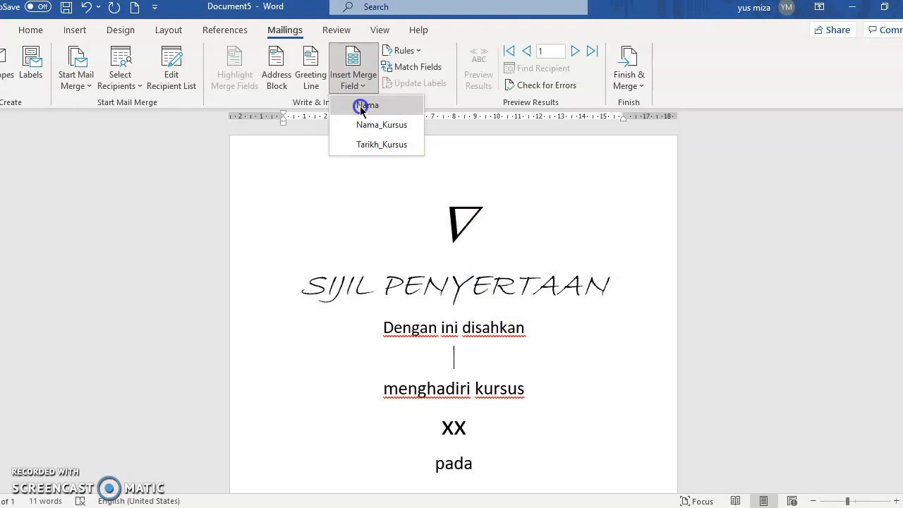
click(366, 105)
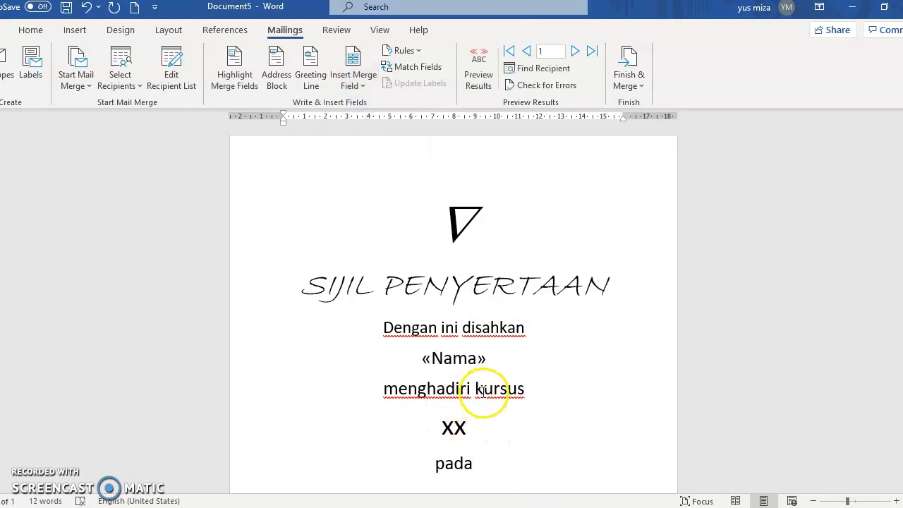
Replace XX with «Nama_Kursus» and the selected pada with «Tarikh_Kursus».
drag(439, 426, 466, 427)
click(360, 86)
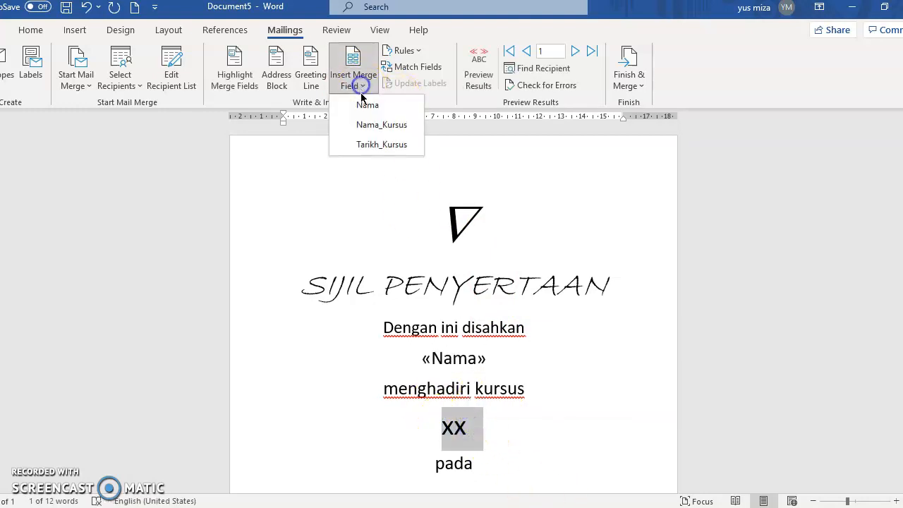
click(360, 123)
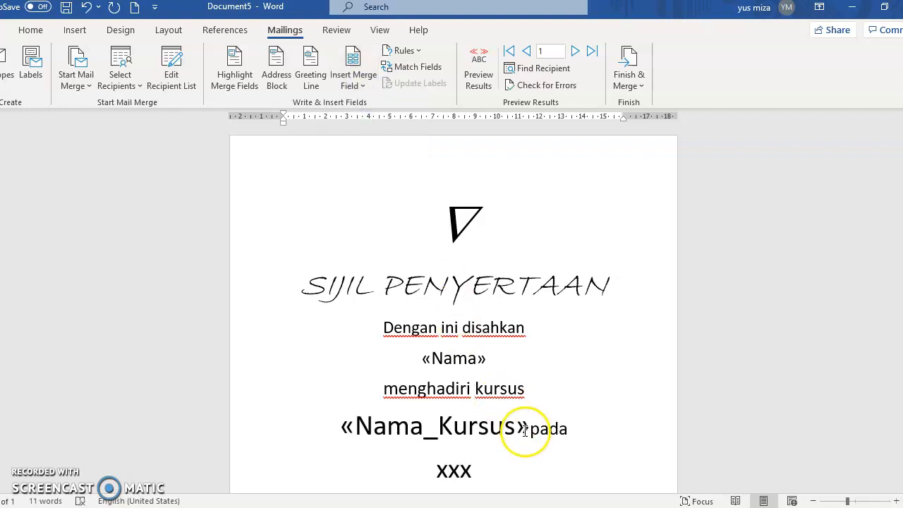
key(Return)
drag(413, 462, 479, 461)
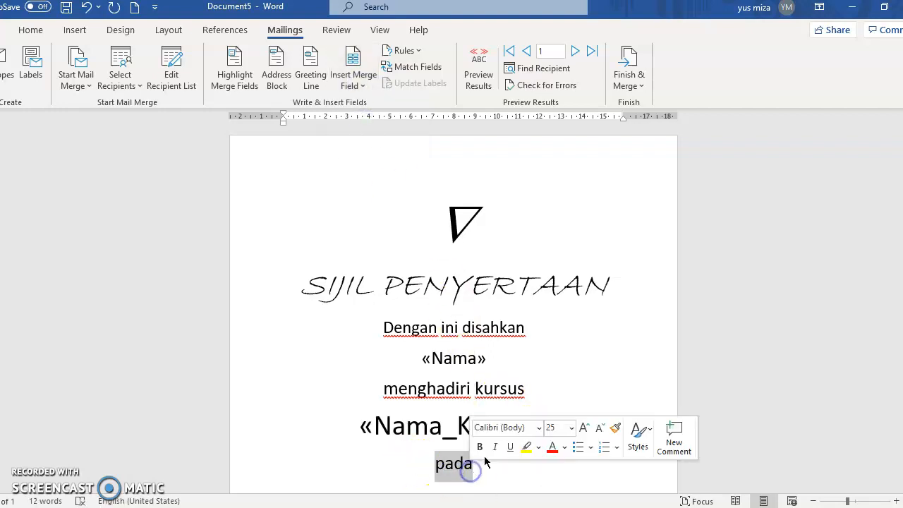
click(356, 86)
click(370, 142)
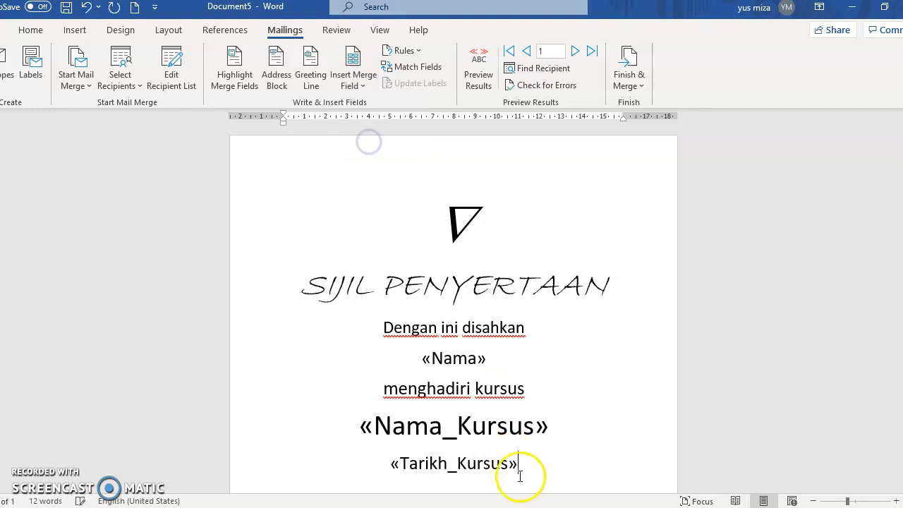
Add a lowercase 'pada' line after «Nama_Kursus» and delete the leftover xxx placeholder.
scroll(515, 452, down, 2)
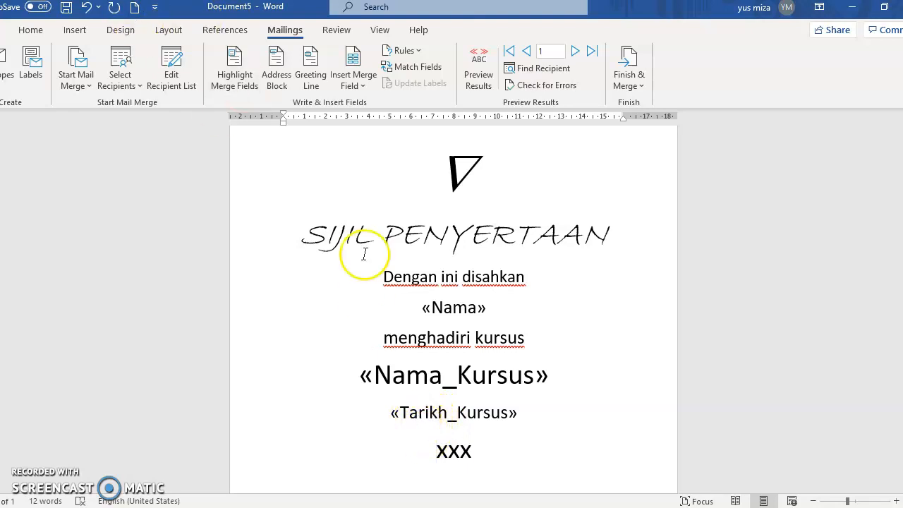
click(570, 377)
key(Return)
text(Pada)
scroll(430, 458, down, 1)
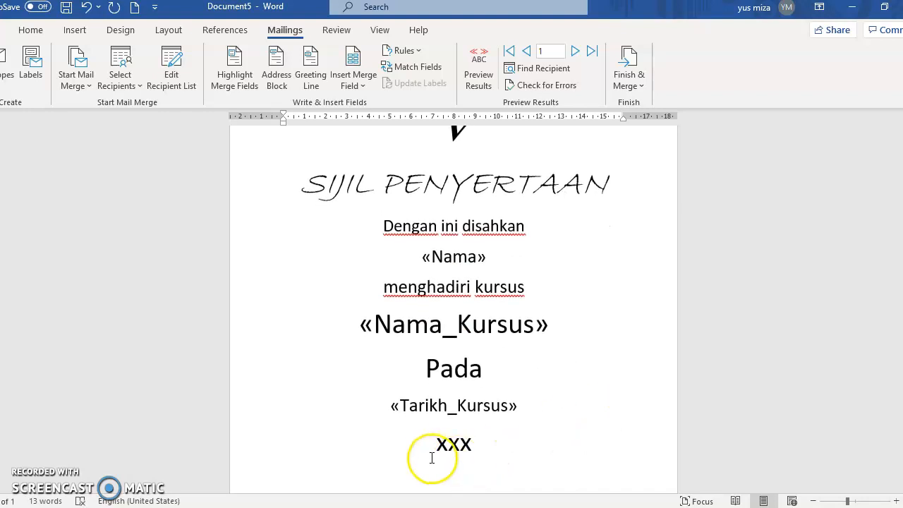
double_click(430, 455)
key(BackSpace)
click(427, 369)
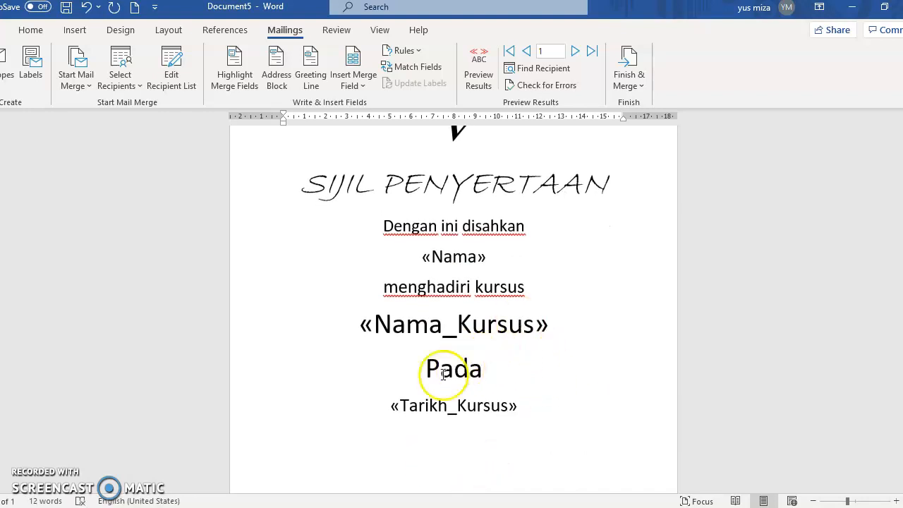
key(Delete)
text(p)
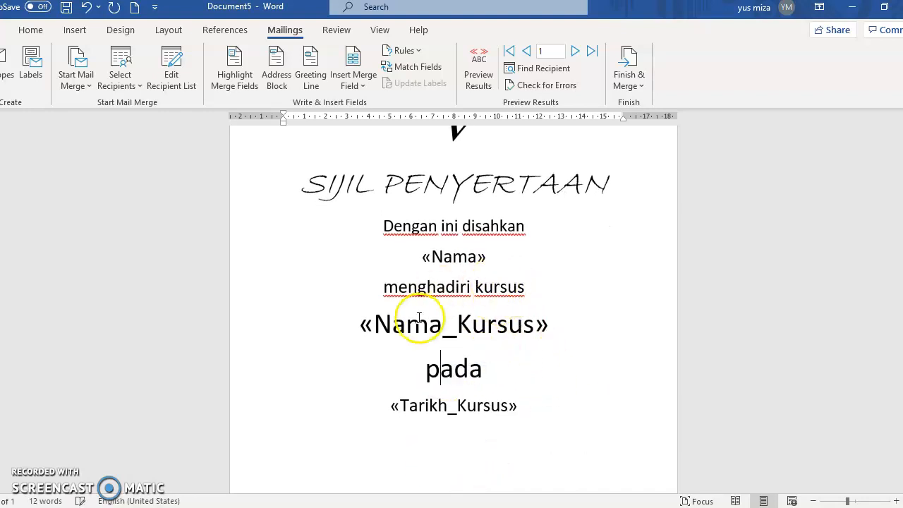
scroll(406, 297, up, 1)
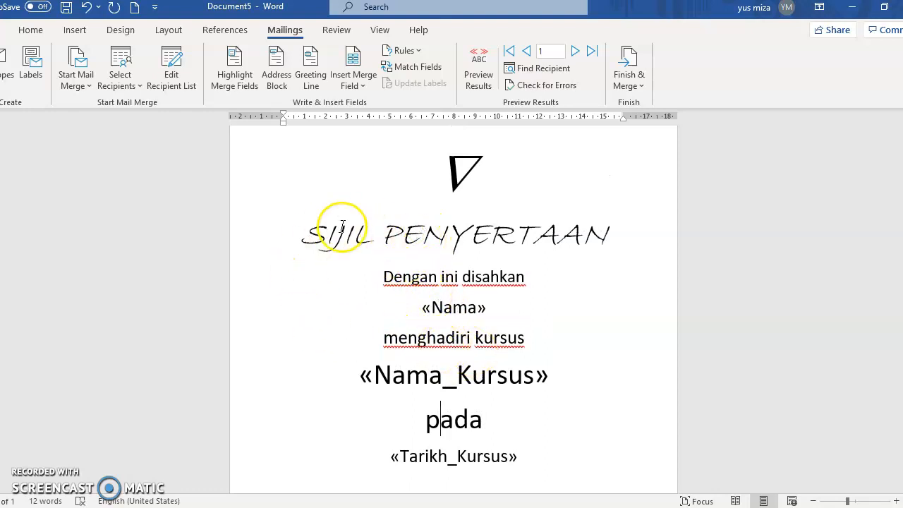
Edit Data.mdb, widen its three columns, and enter the first participant's name and course 'Kursus Pengurusan Jenazah'.
click(173, 89)
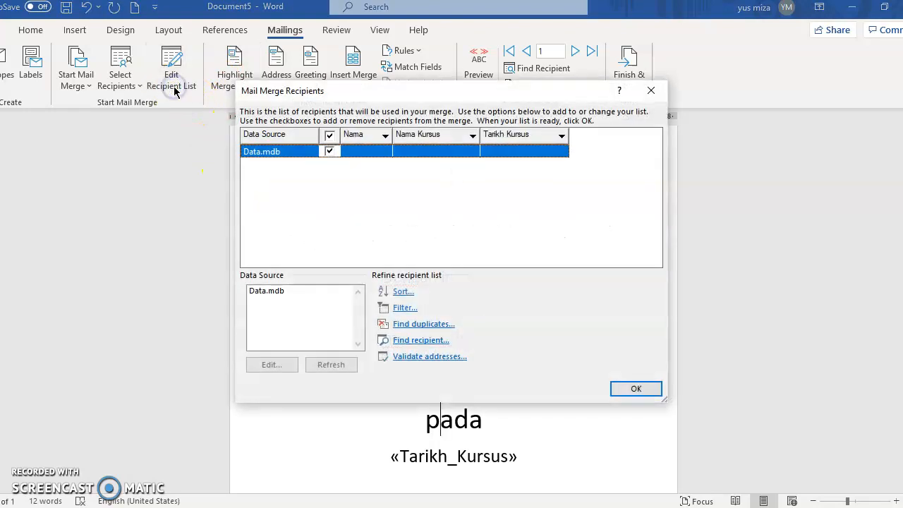
click(287, 295)
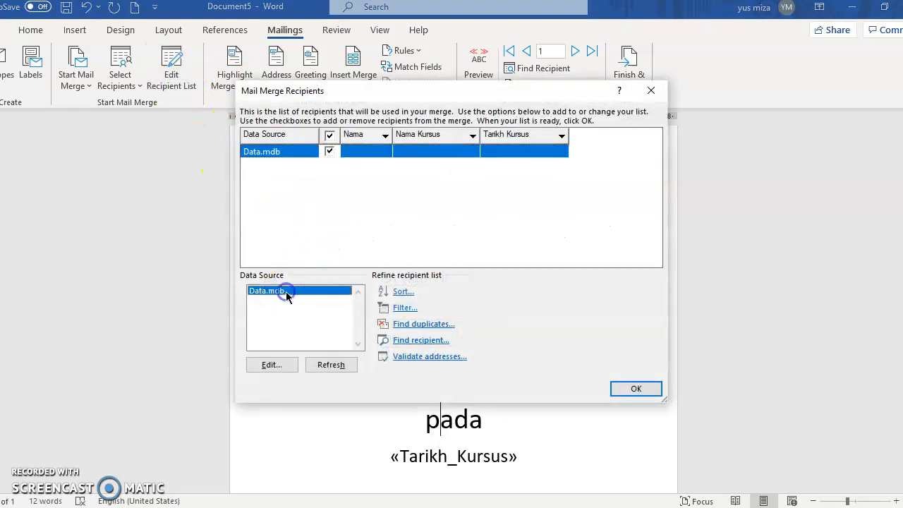
click(268, 369)
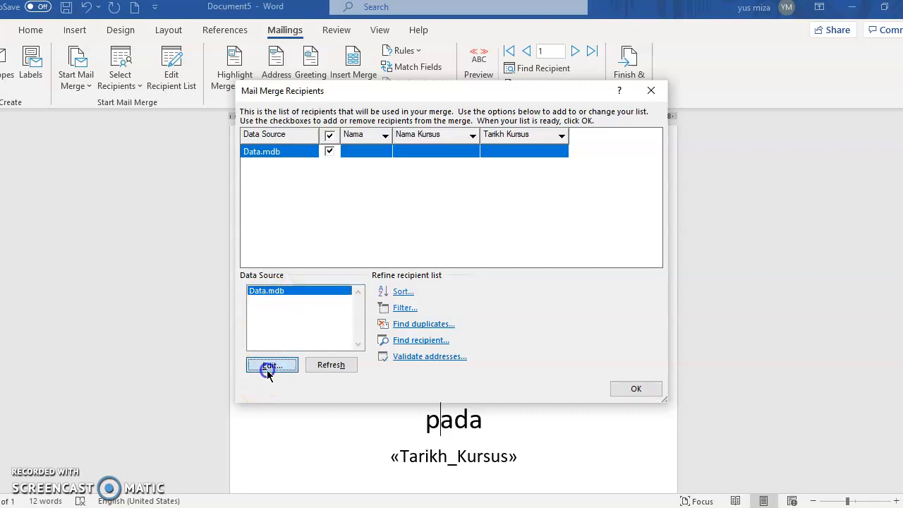
drag(350, 181, 408, 181)
drag(482, 176, 519, 177)
drag(587, 177, 621, 176)
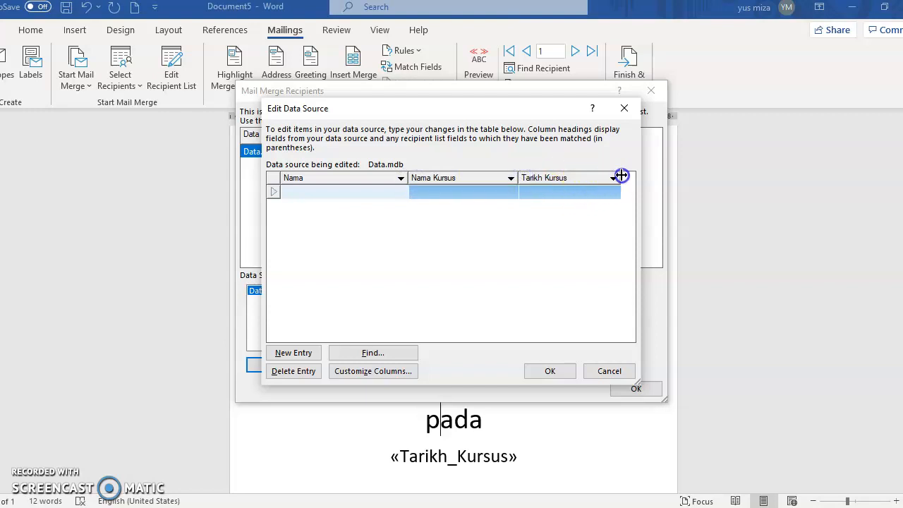
click(352, 190)
click(421, 191)
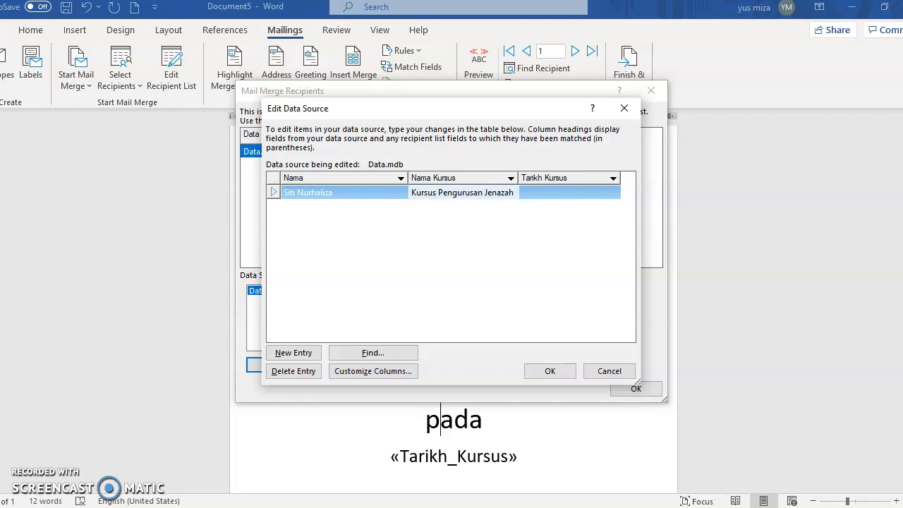
key(Tab)
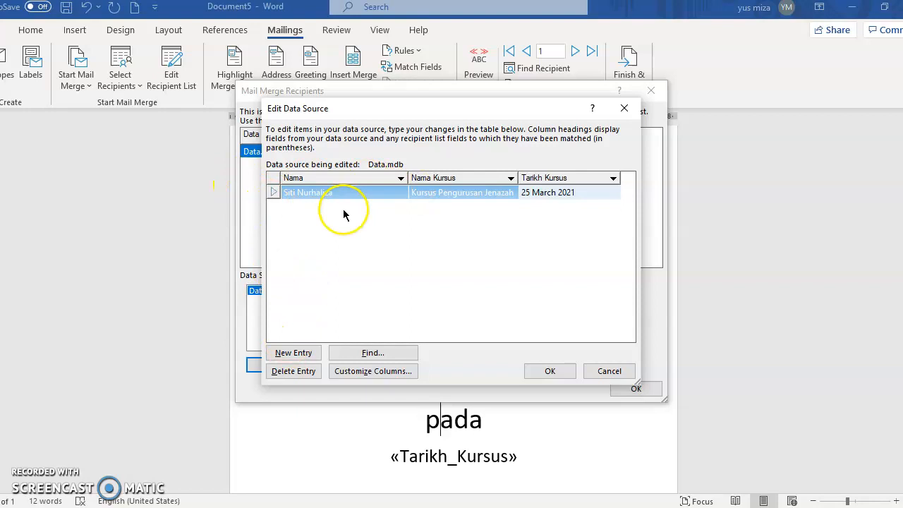
Add eight new blank entries to the recipient list.
click(302, 354)
click(302, 354)
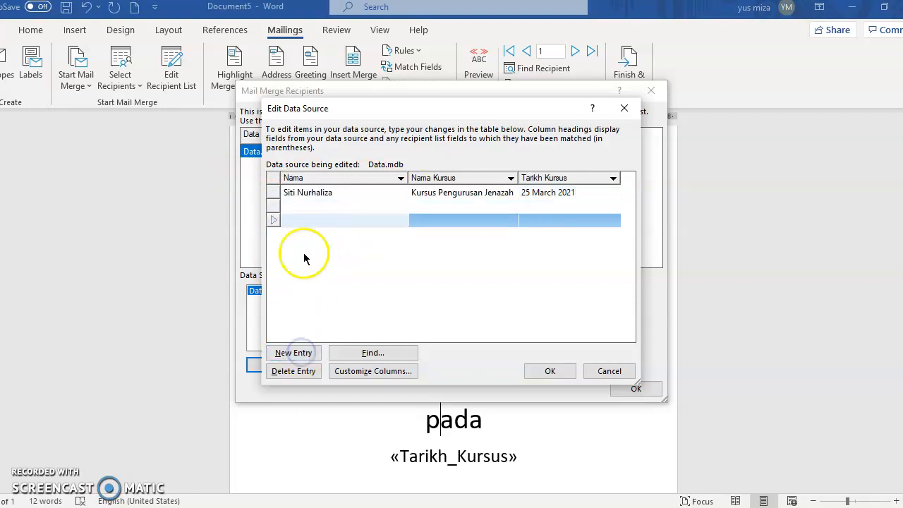
click(297, 354)
click(297, 355)
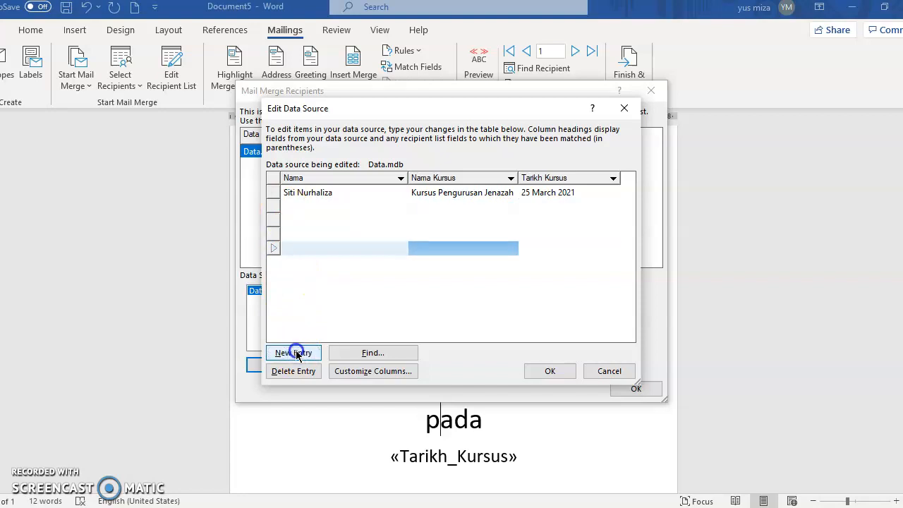
click(297, 355)
click(297, 355)
click(297, 355)
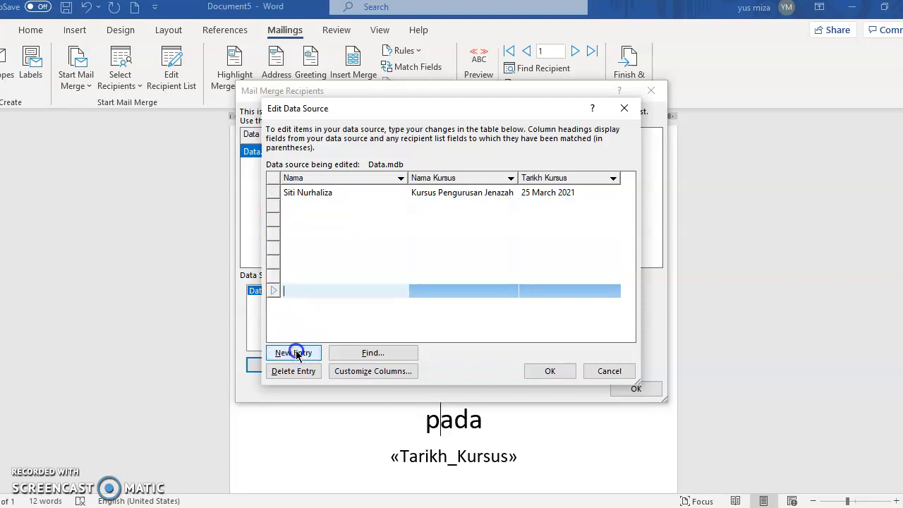
click(297, 355)
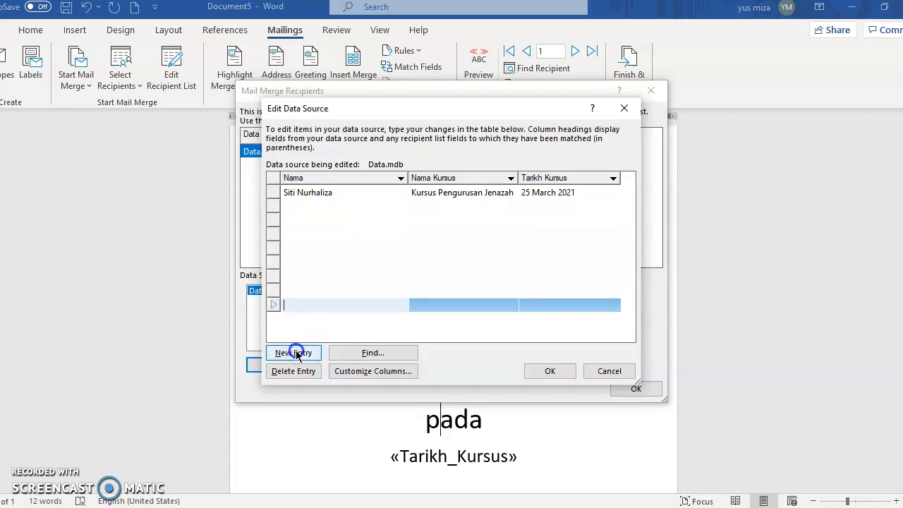
Fill in participant names in the Nama column of the new rows.
click(328, 208)
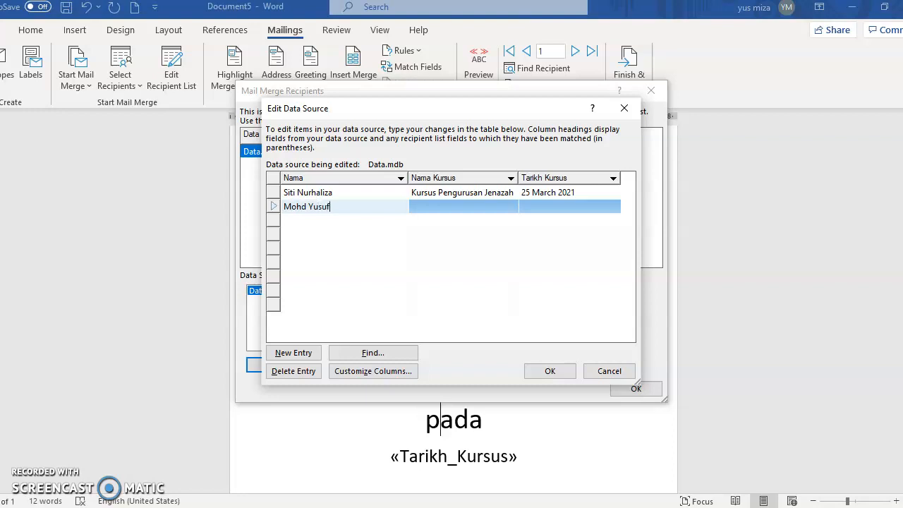
key(Tab)
key(Tab)
key(Tab)
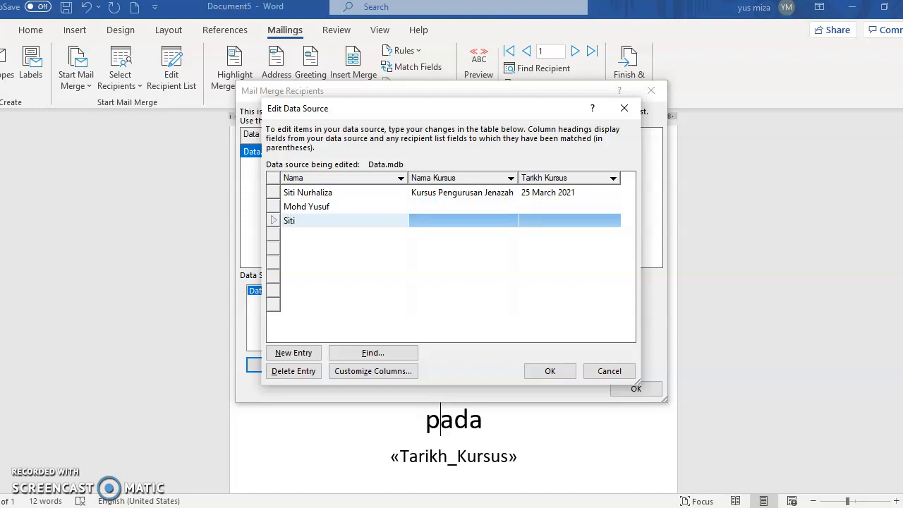
text(Siti Aminah)
key(Tab)
key(Tab)
key(Tab)
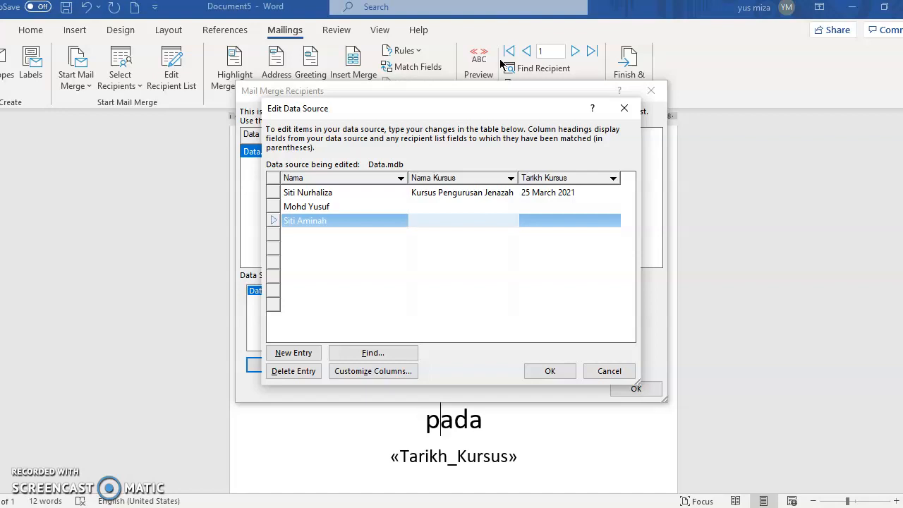
text(Siti Kha)
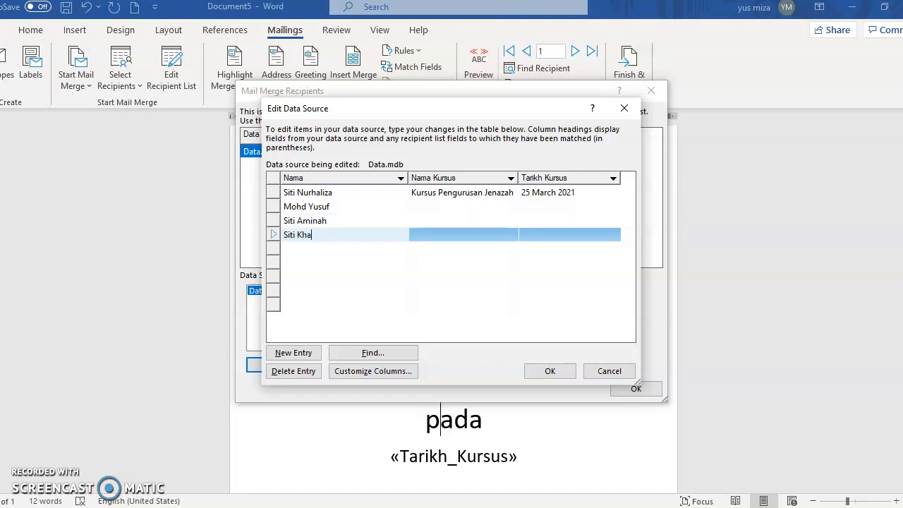
key(Tab)
key(Tab)
key(Tab)
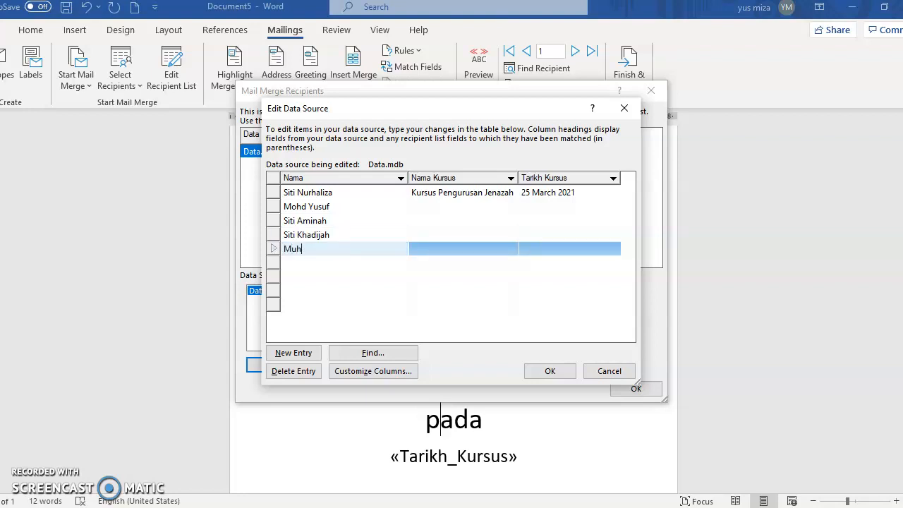
key(Tab)
key(Tab)
key(Tab)
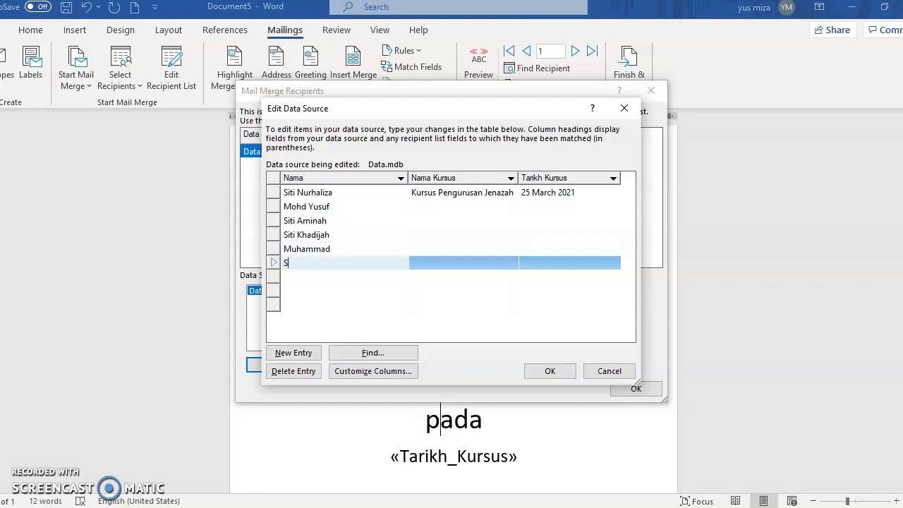
key(Tab)
key(Tab)
key(Tab)
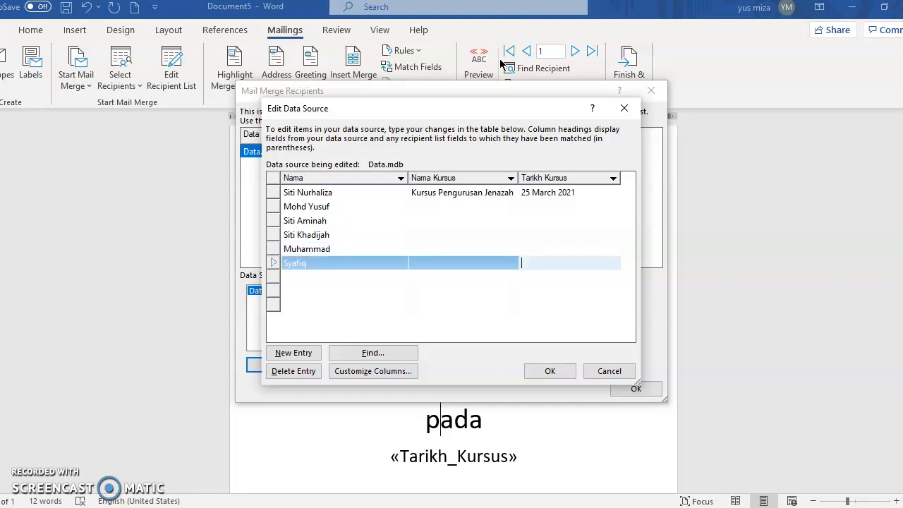
text(Himan)
key(Tab)
key(Tab)
key(Tab)
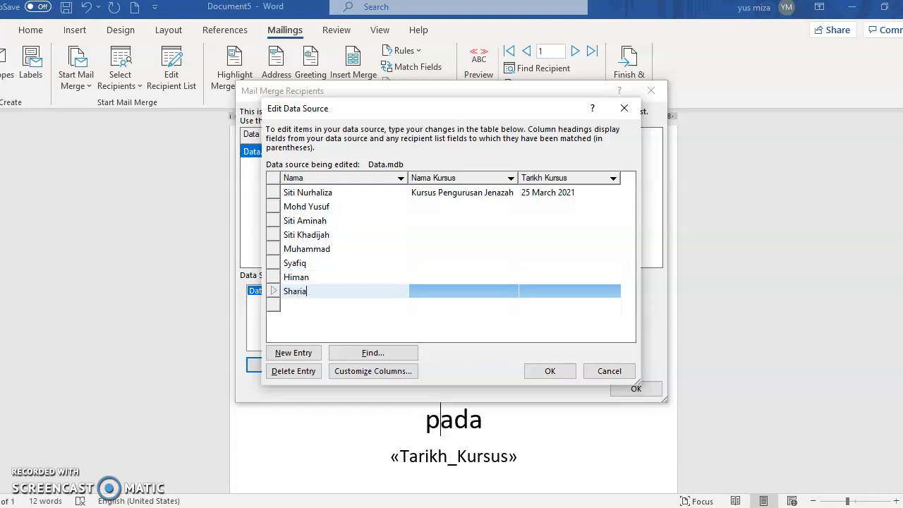
text(Sharifah)
key(Tab)
key(Tab)
key(Tab)
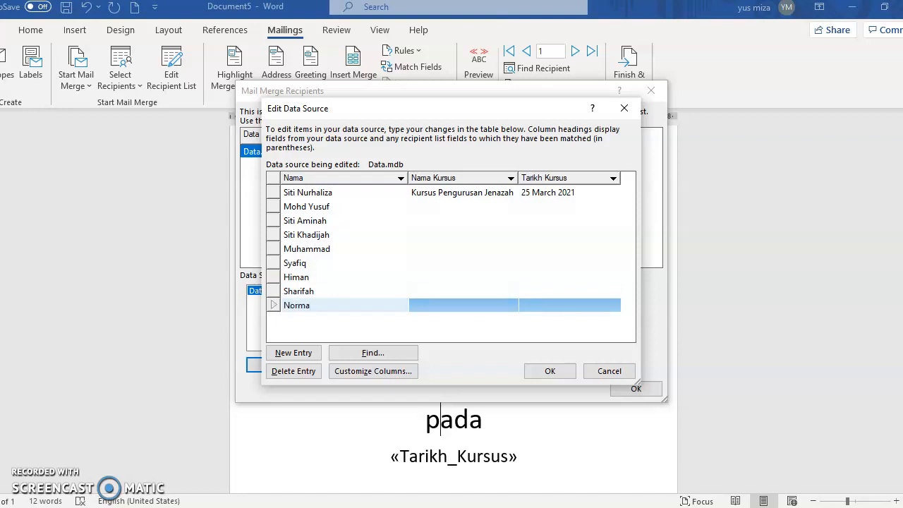
Paste the first row's course, Kursus Pengurusan Jenazah, into every other record's course cell.
click(433, 193)
key(ctrl+c)
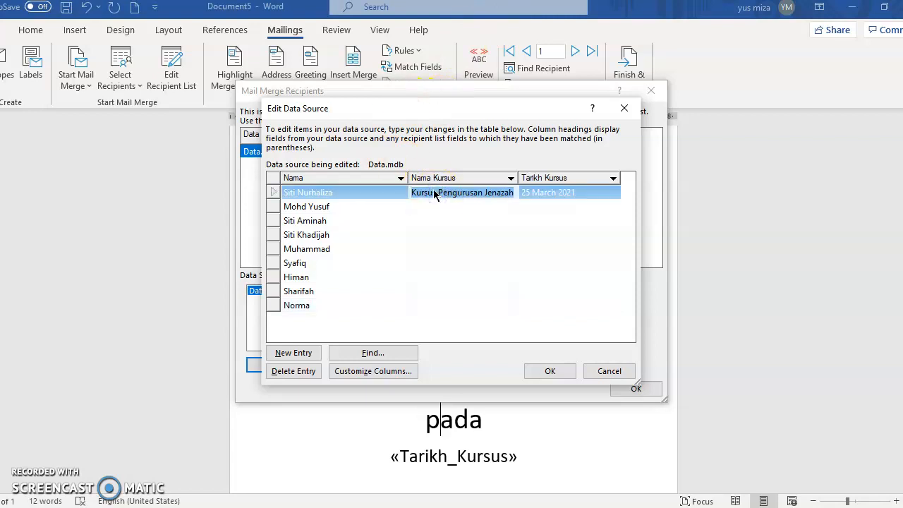
click(441, 220)
key(ctrl+v)
click(441, 206)
key(ctrl+v)
click(441, 234)
key(ctrl+v)
click(441, 249)
key(ctrl+v)
click(441, 263)
key(ctrl+v)
click(441, 277)
key(ctrl+v)
click(441, 291)
key(ctrl+v)
click(440, 305)
key(ctrl+v)
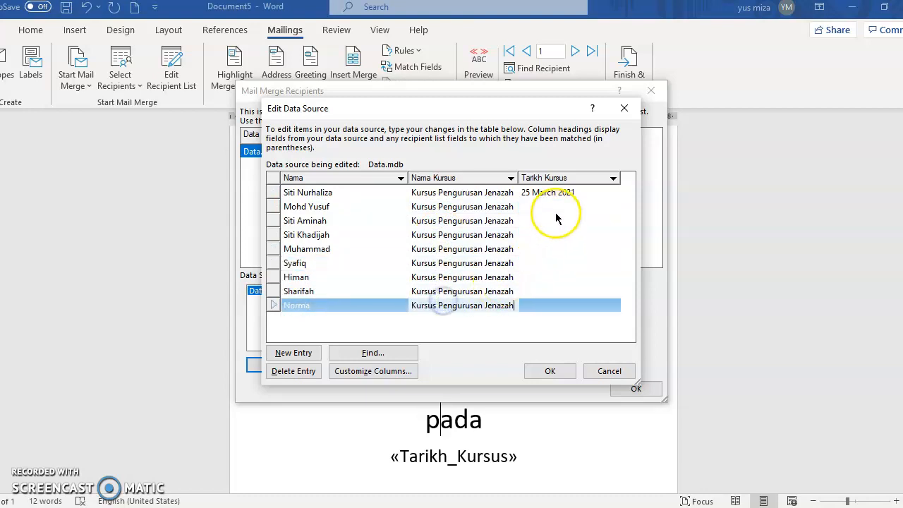
Copy the date 25 March 2021 into every record and accept the edited data.
click(550, 193)
key(ctrl+c)
click(542, 206)
key(ctrl+v)
click(540, 220)
key(ctrl+v)
click(537, 234)
key(ctrl+v)
click(538, 249)
key(ctrl+v)
click(541, 264)
key(ctrl+v)
click(542, 278)
key(ctrl+v)
click(542, 290)
key(ctrl+v)
click(544, 305)
key(ctrl+v)
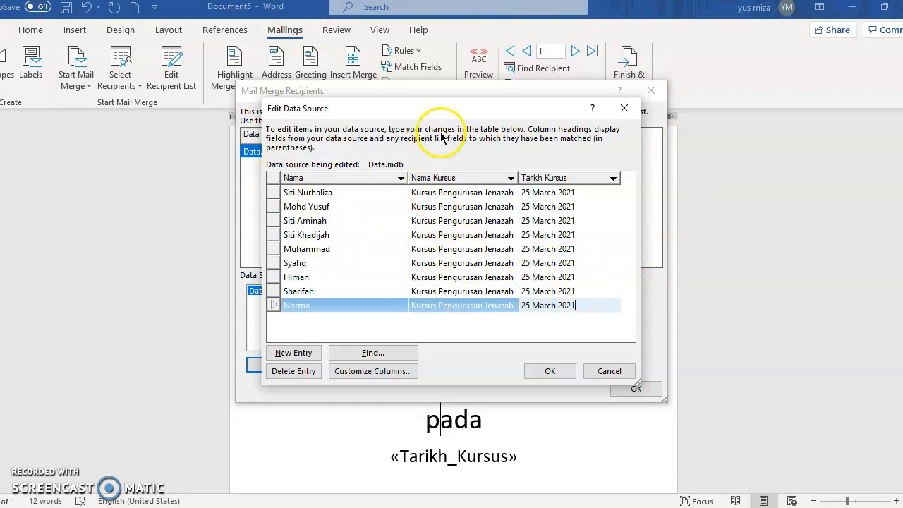
click(559, 371)
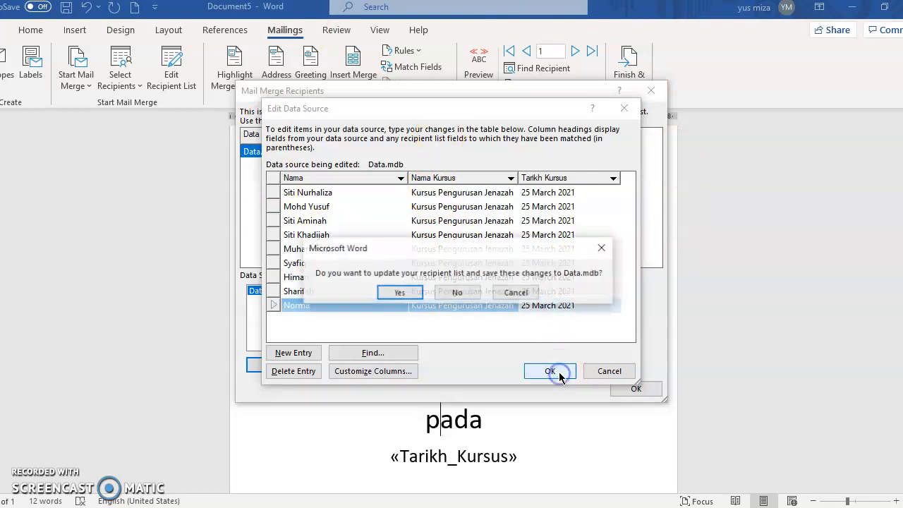
Confirm saving changes to Data.mdb and close the Mail Merge Recipients list.
click(414, 293)
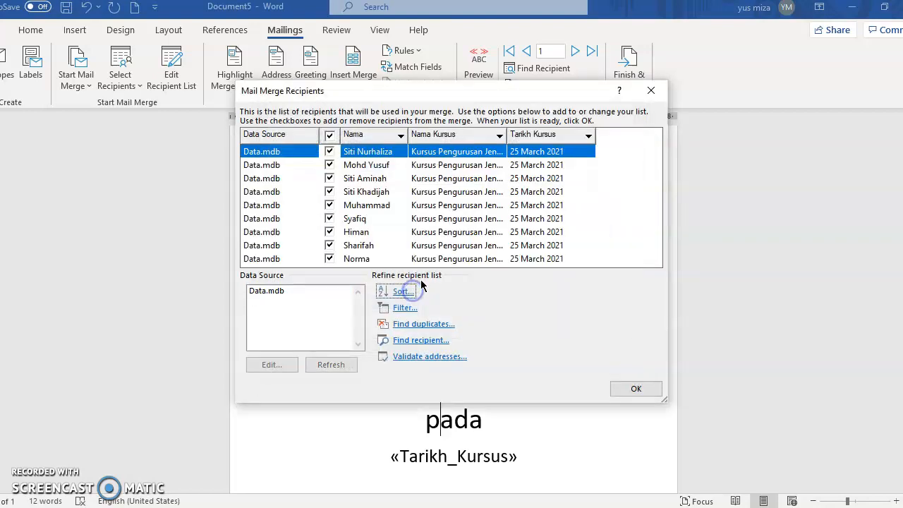
click(636, 389)
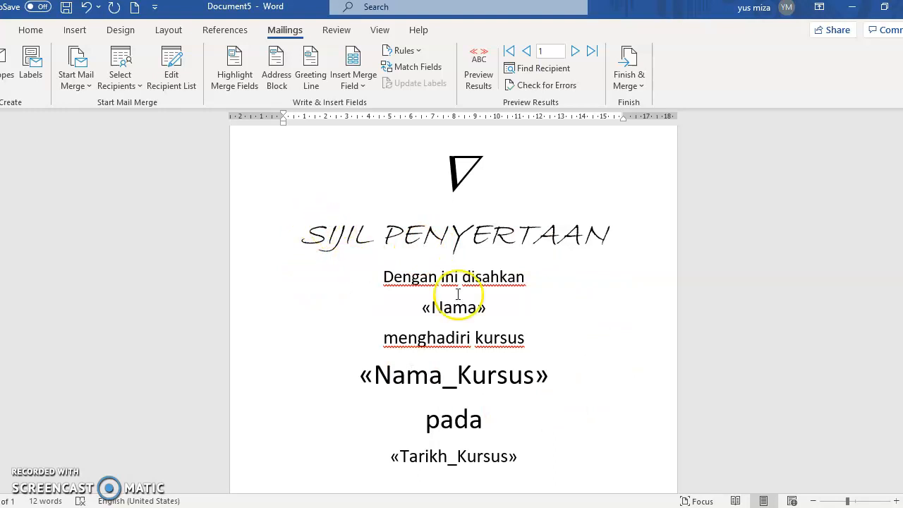
Turn on Preview Results and inspect the merged recipient name and date on the certificate.
click(491, 84)
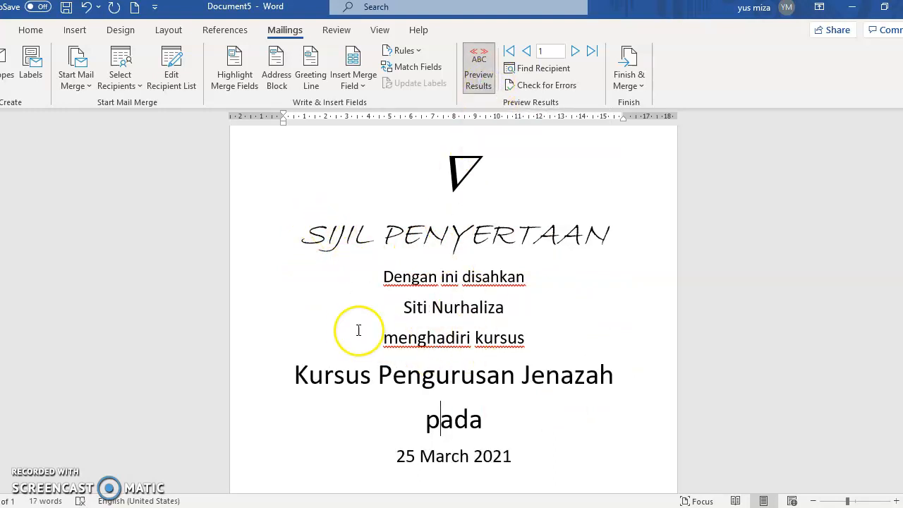
drag(382, 310, 515, 315)
scroll(299, 383, down, 3)
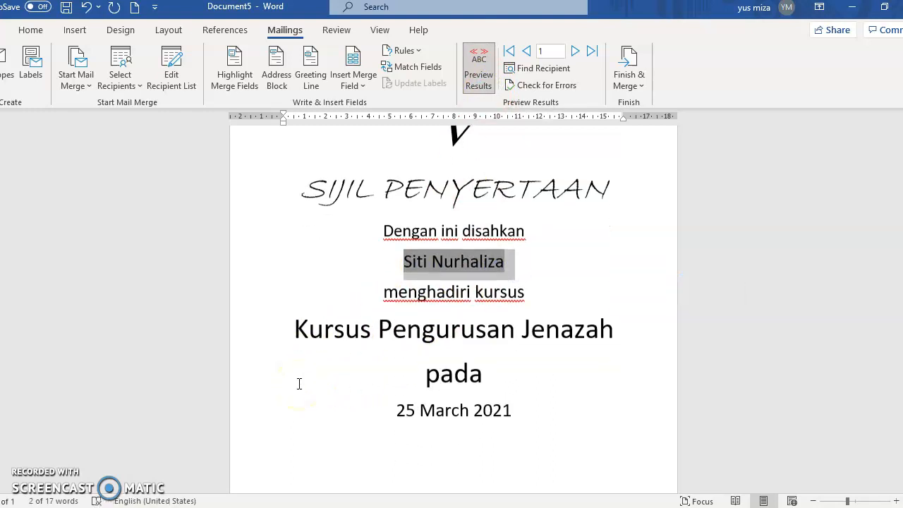
click(507, 303)
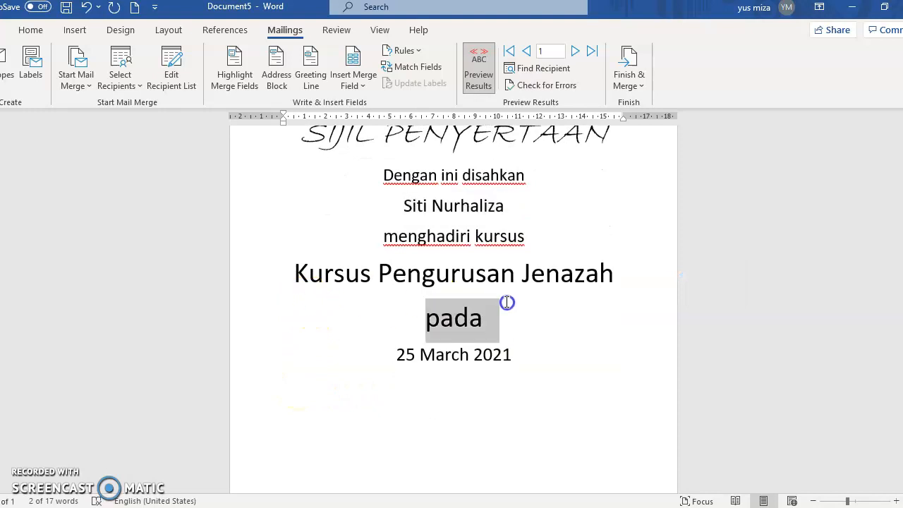
click(431, 364)
scroll(427, 360, up, 2)
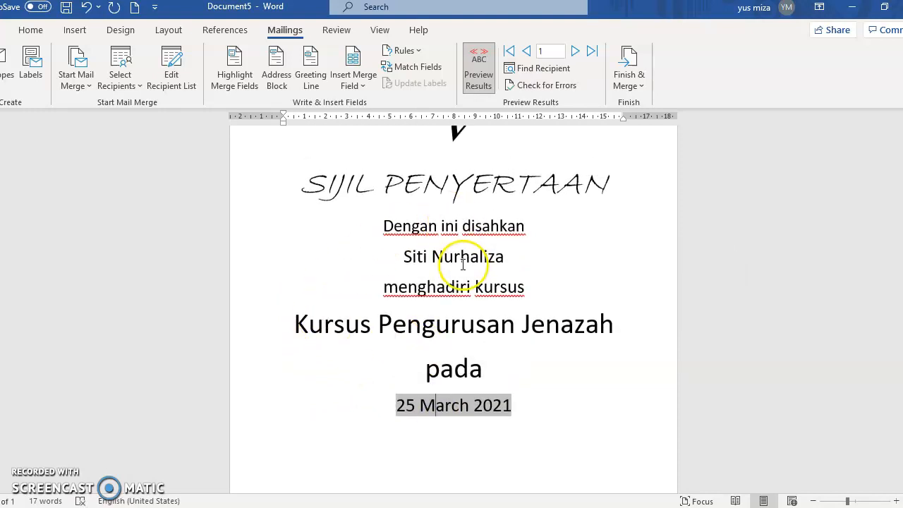
Step forward through all nine recipient records, then back to record 1.
click(575, 52)
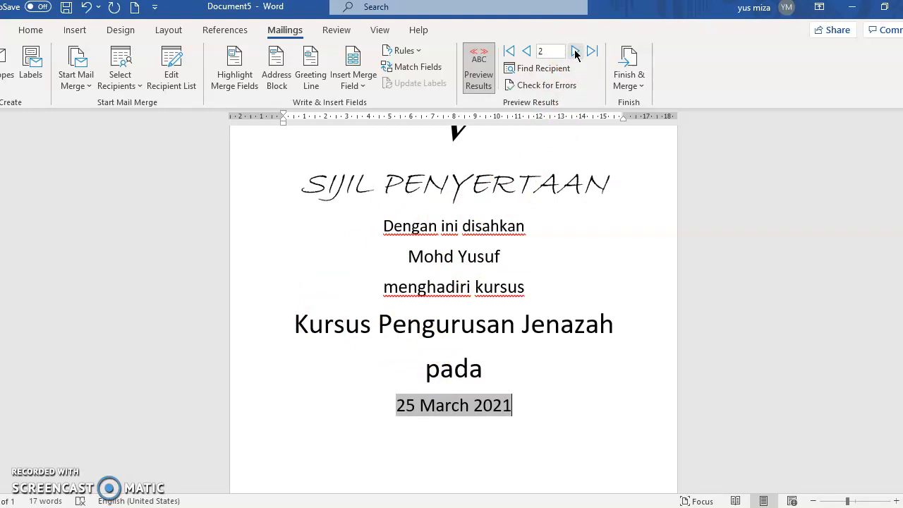
click(575, 52)
click(575, 52)
click(575, 51)
click(575, 52)
click(575, 52)
click(576, 51)
click(574, 51)
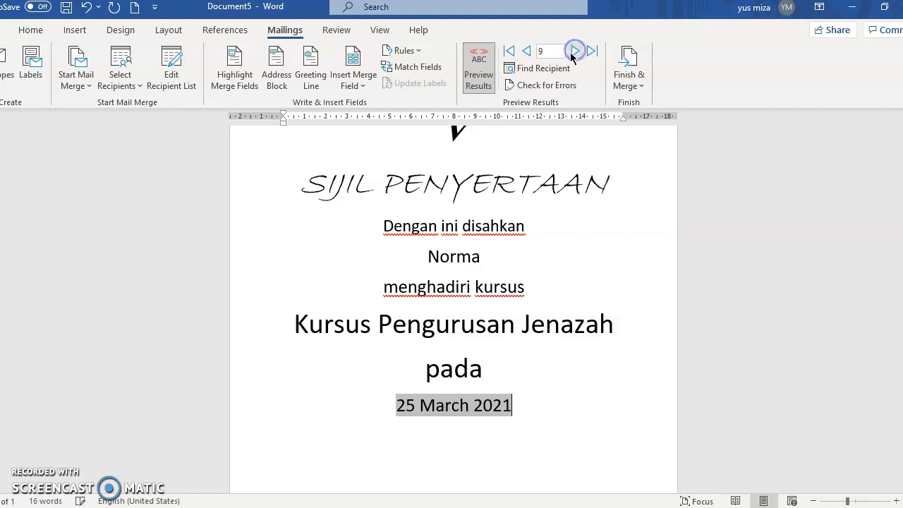
click(527, 52)
click(527, 52)
click(526, 51)
click(526, 52)
click(527, 52)
click(527, 52)
click(527, 52)
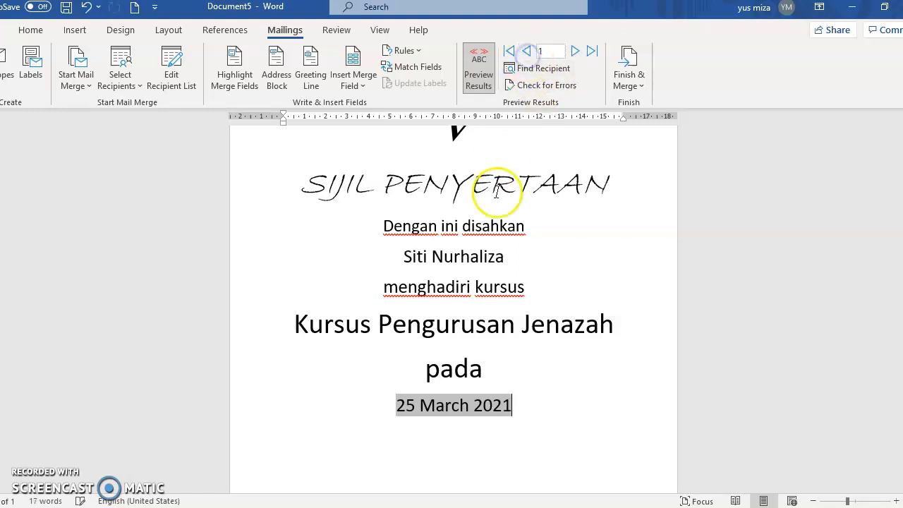
click(543, 146)
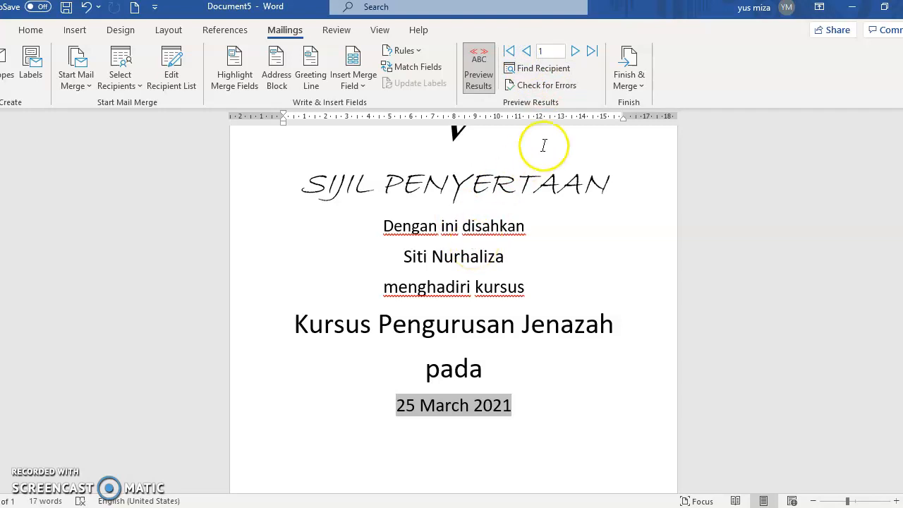
In Finish & Merge, set the Merge to Printer range from record 1 to 10, then cancel.
click(639, 86)
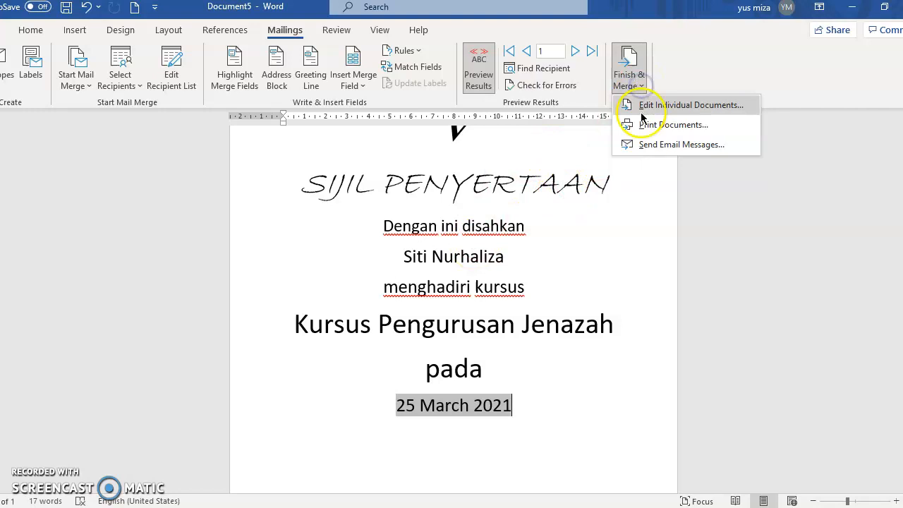
click(641, 117)
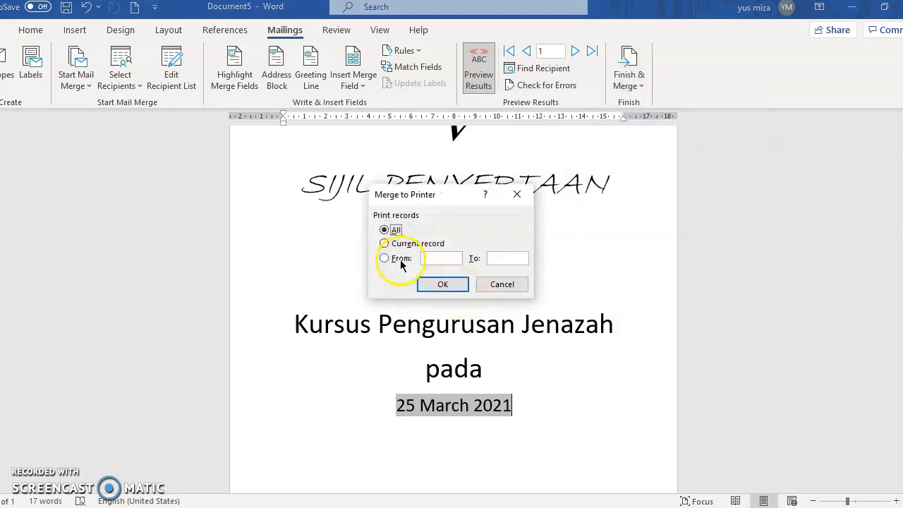
click(400, 260)
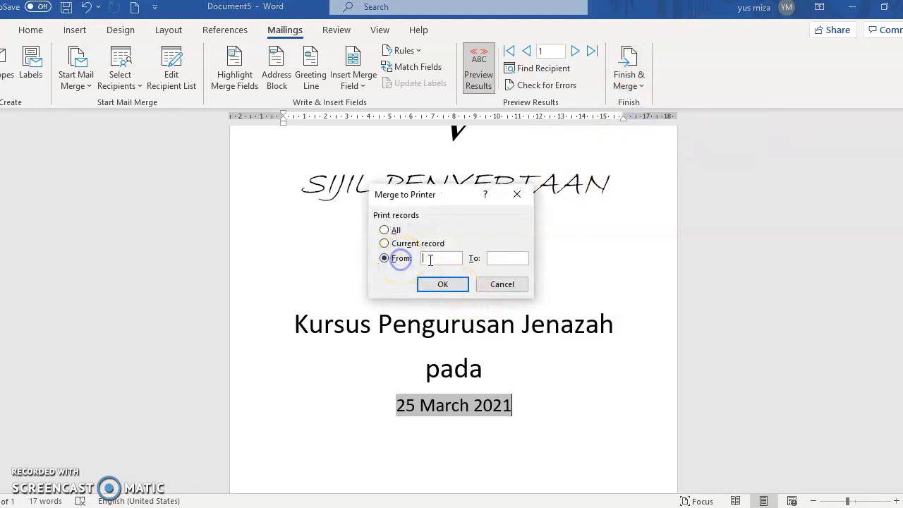
click(507, 259)
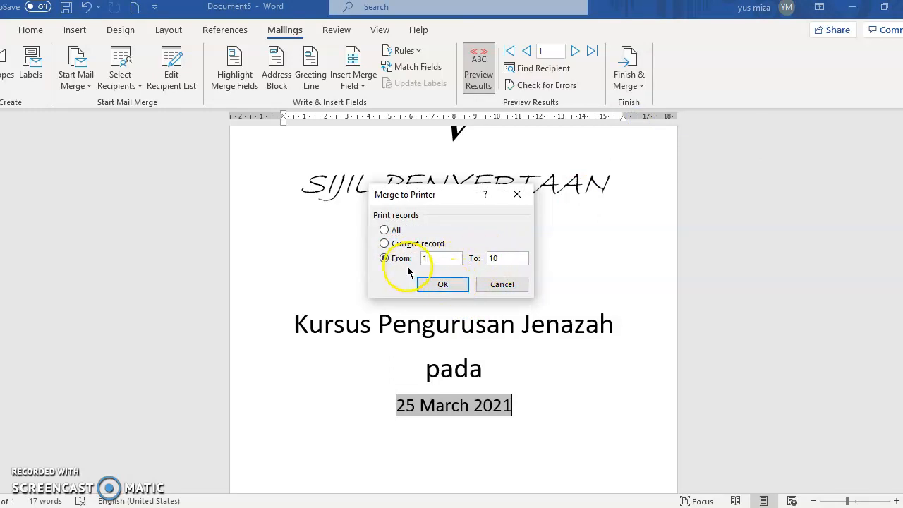
click(494, 285)
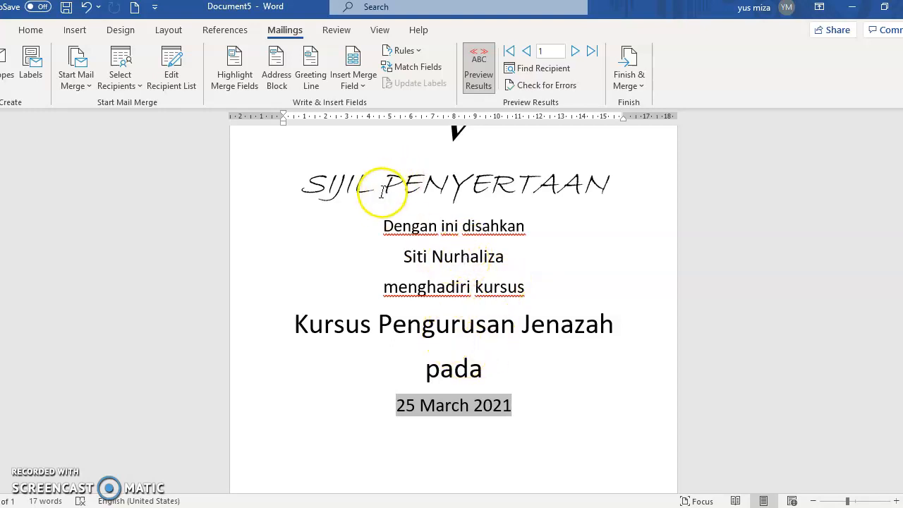
Edit Data.mdb and add new rows, the first with course Kursus Kecantikan Tahap 1.
click(171, 83)
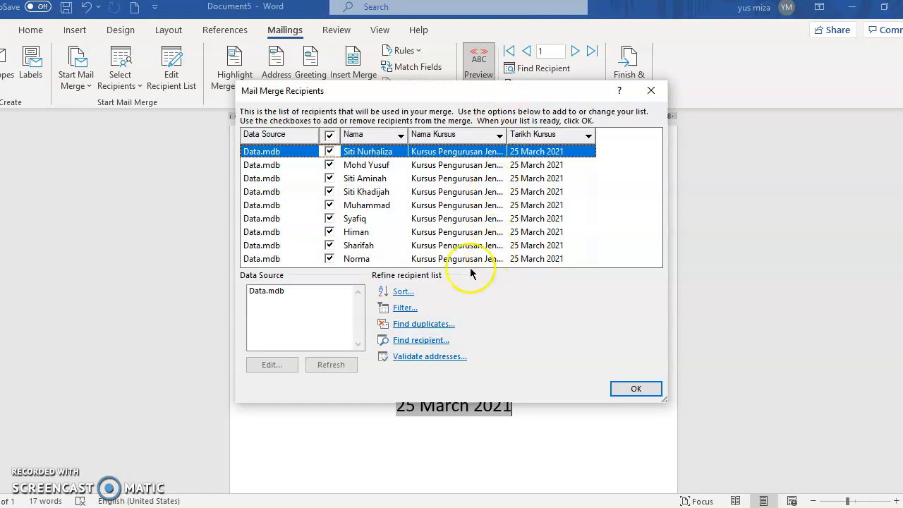
click(285, 292)
click(275, 364)
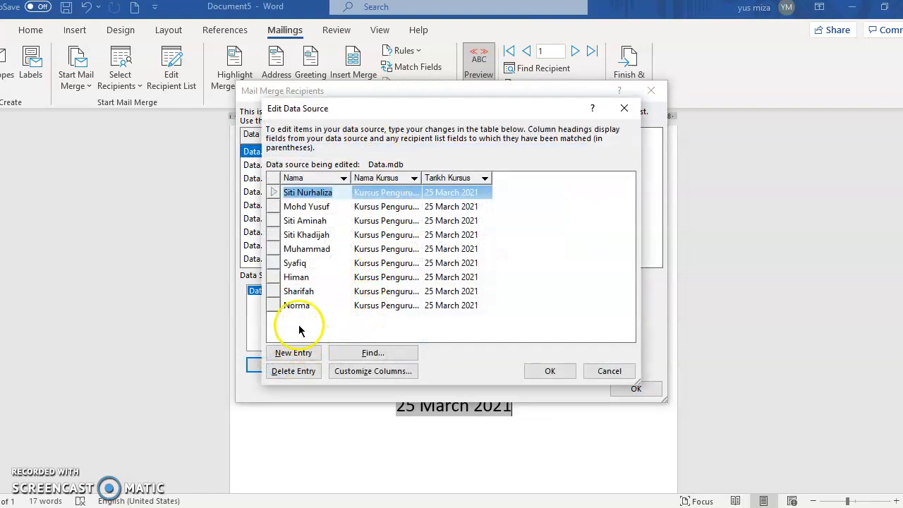
click(283, 351)
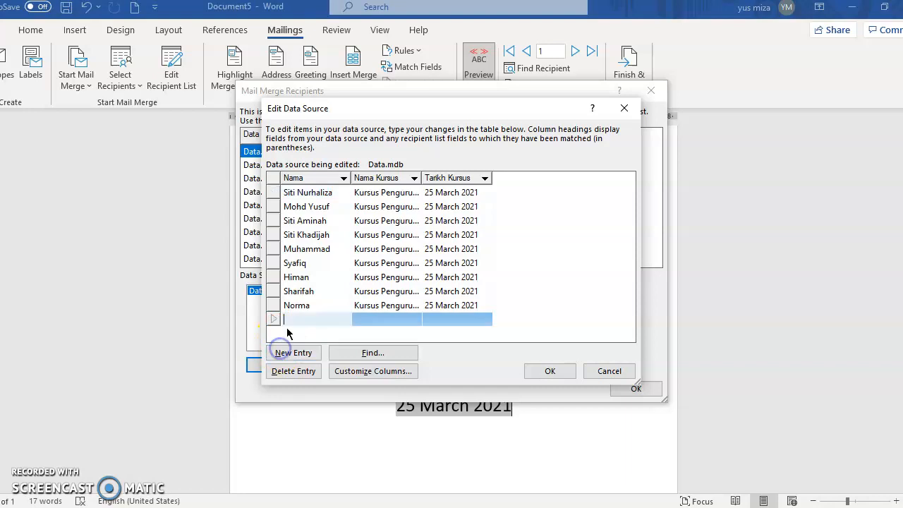
click(401, 321)
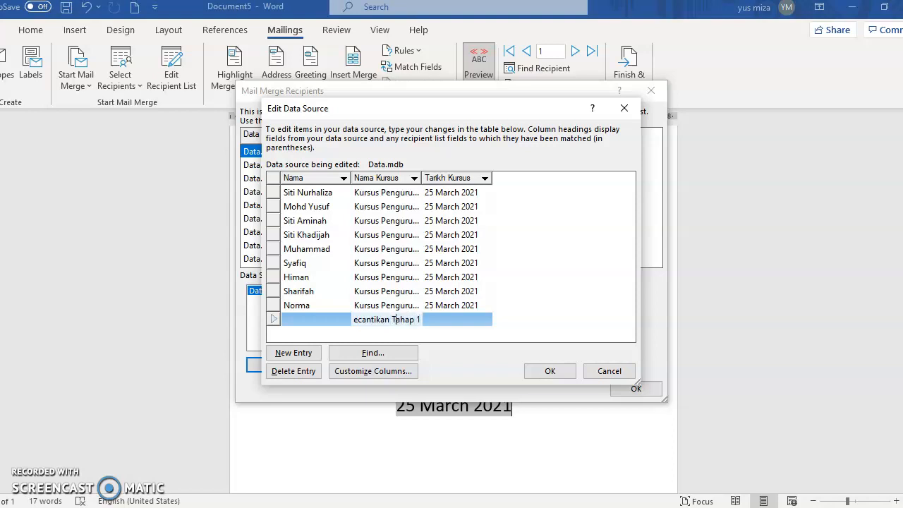
click(297, 355)
Add more rows and paste Kursus Kecantikan Tahap 1 into each new course cell.
click(298, 355)
click(299, 357)
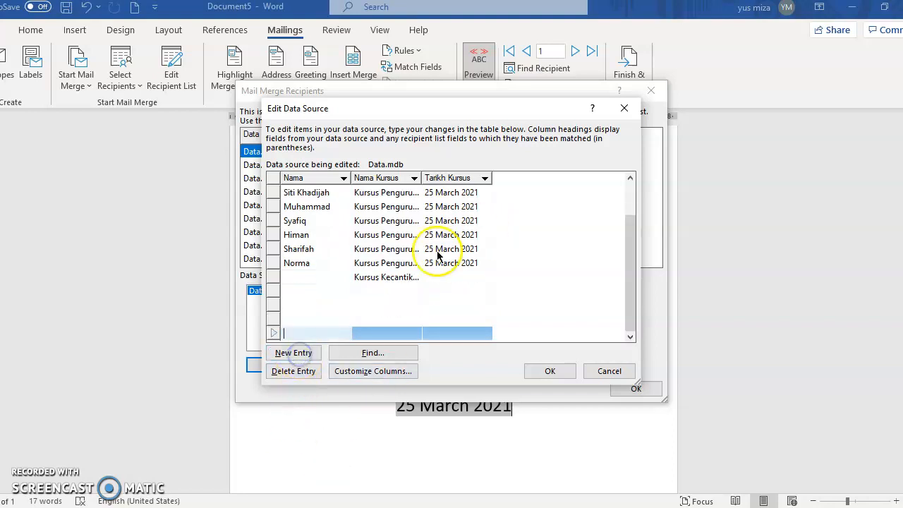
click(390, 277)
key(ctrl+c)
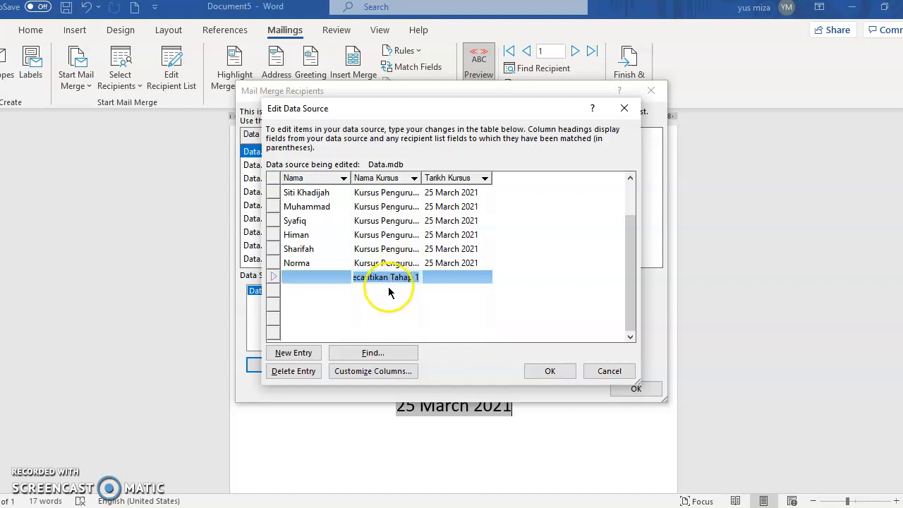
click(390, 293)
key(ctrl+v)
click(391, 307)
key(ctrl+v)
click(389, 320)
key(ctrl+v)
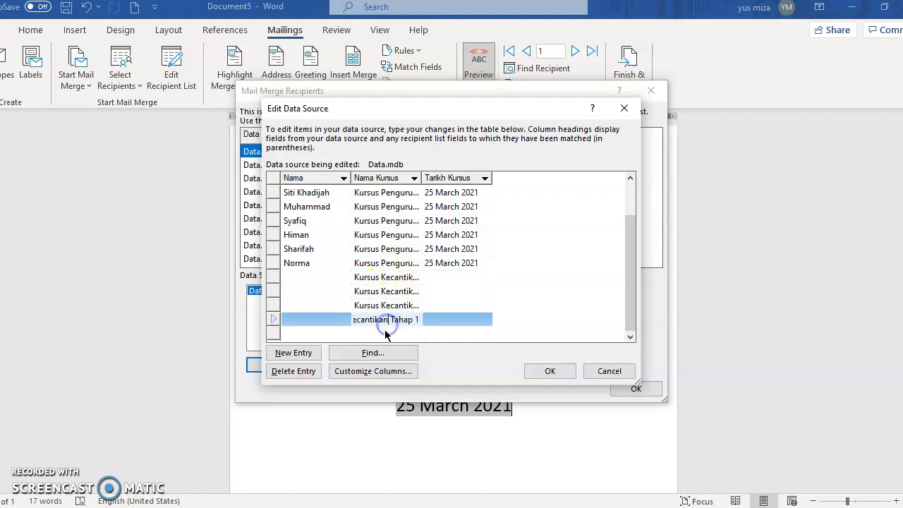
click(387, 333)
key(ctrl+v)
Type a recipient name into each of the five new rows.
click(436, 278)
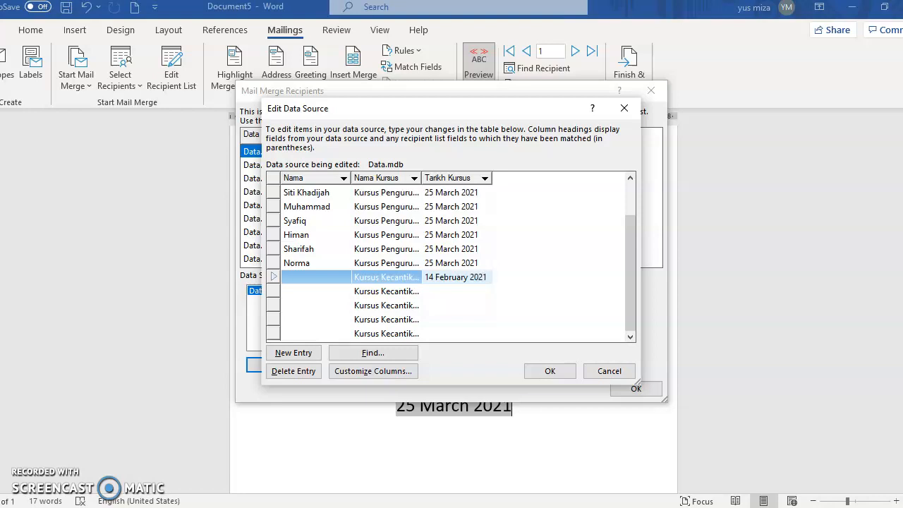
click(321, 277)
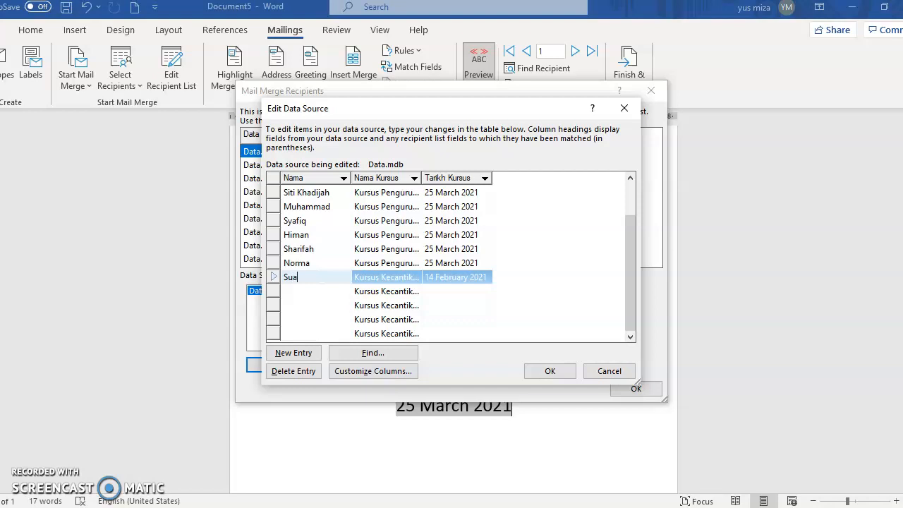
text(Suhan)
key(Tab)
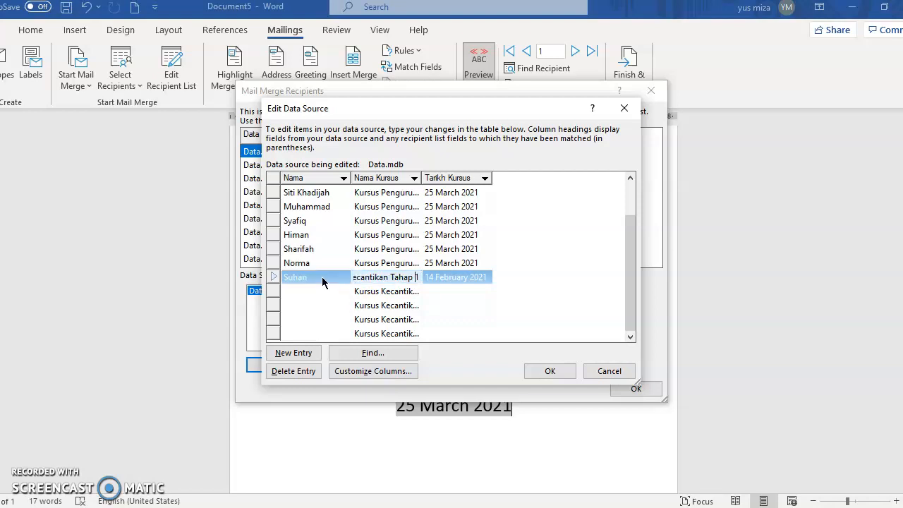
double_click(321, 280)
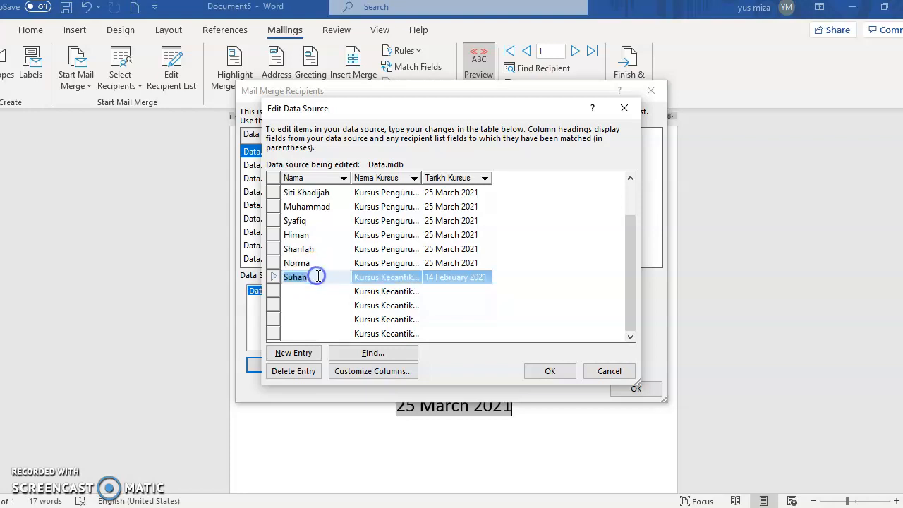
click(316, 279)
text(a)
click(310, 297)
text(Suhani)
click(323, 306)
text(Su)
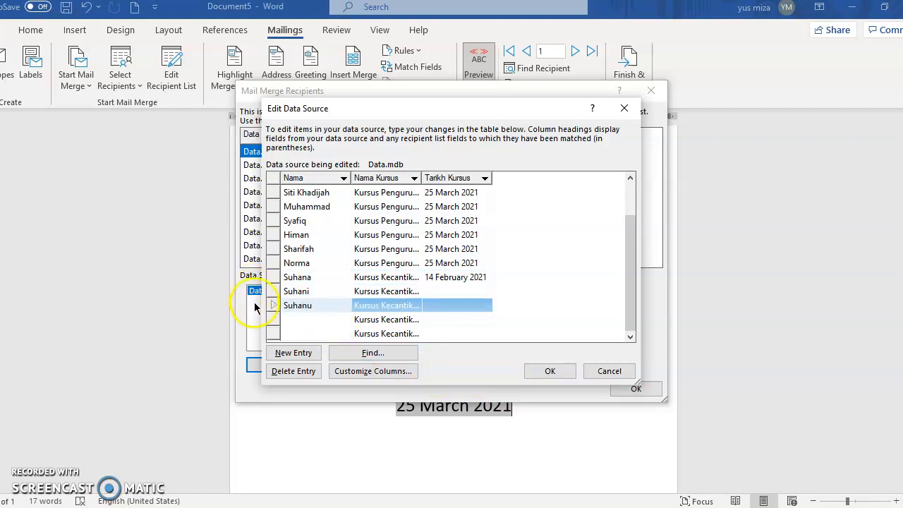
click(285, 318)
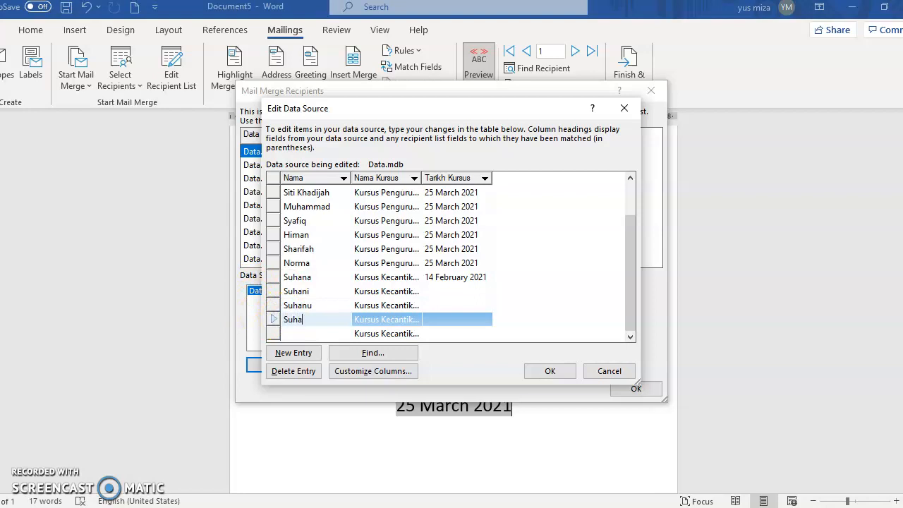
text(Suhano)
click(297, 334)
text(Su)
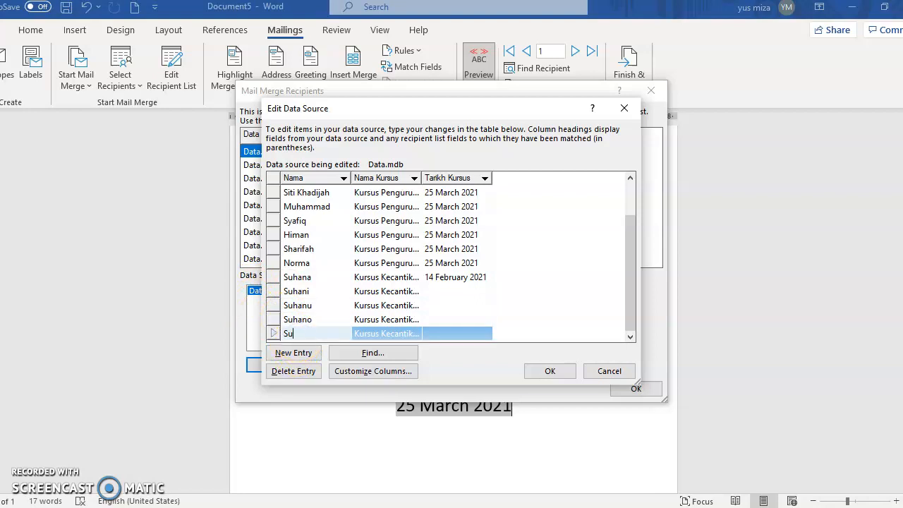
text(hanieeeee)
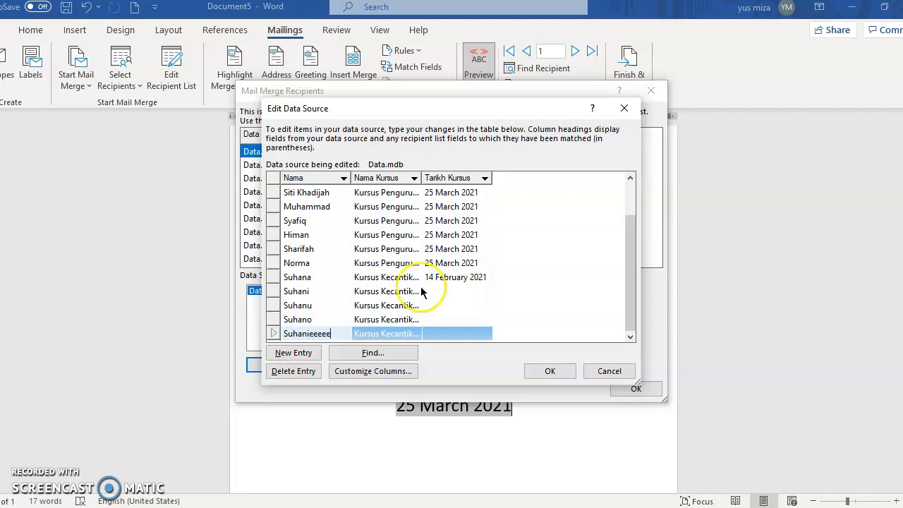
Paste 14 February 2021 into each new date cell and save the changes to Data.mdb.
click(466, 277)
key(ctrl+c)
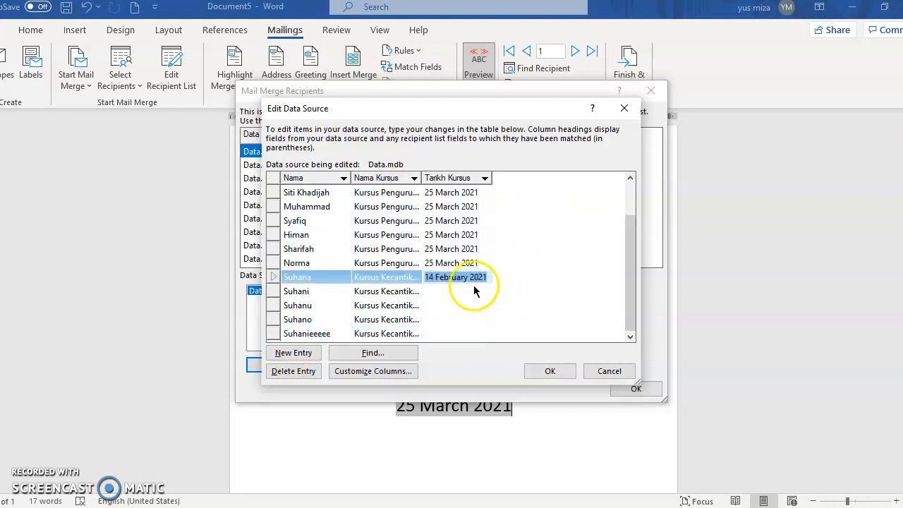
click(465, 291)
key(ctrl+v)
click(454, 304)
key(ctrl+v)
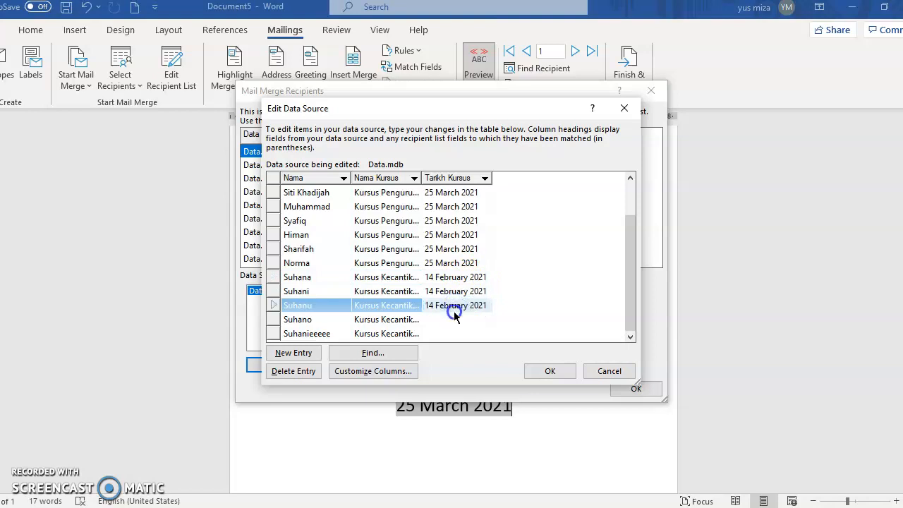
click(456, 319)
key(ctrl+v)
click(455, 331)
key(ctrl+v)
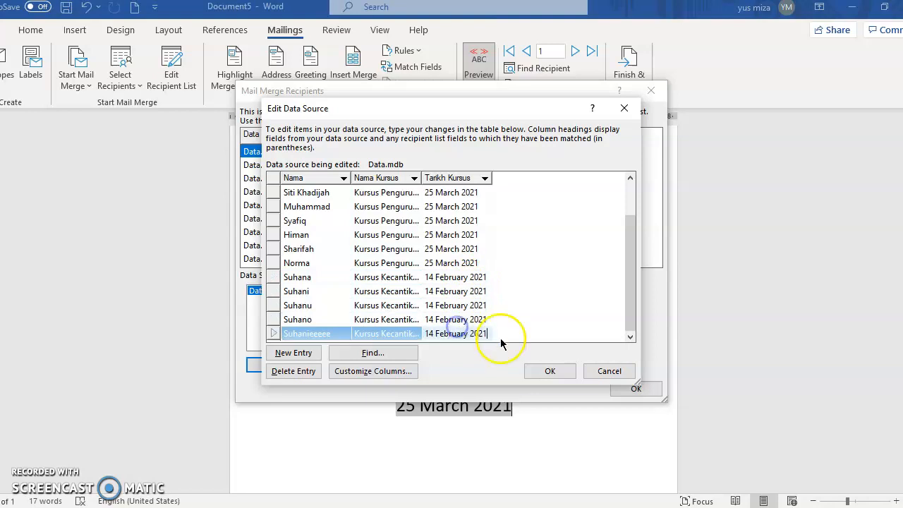
click(549, 371)
click(404, 291)
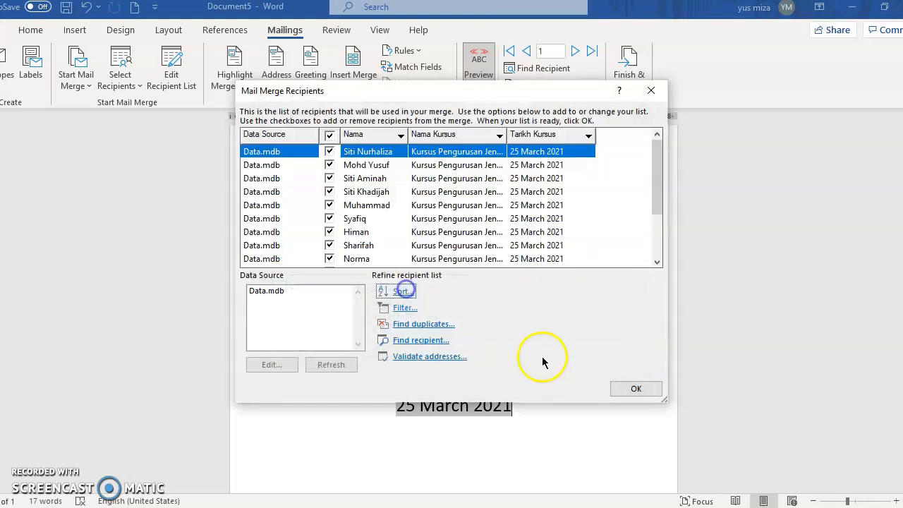
click(635, 390)
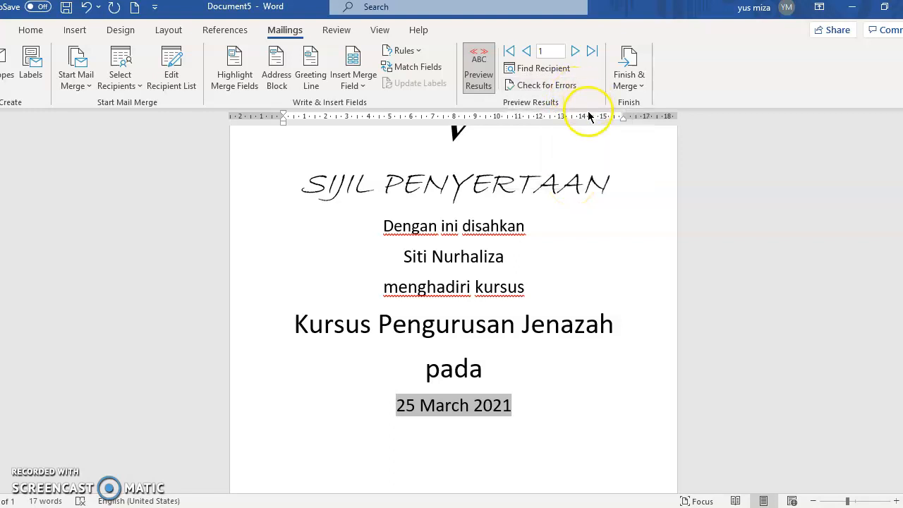
Advance the preview to record 10, the Kursus Kecantikan Tahap 1 certificate.
click(575, 51)
click(575, 51)
click(574, 52)
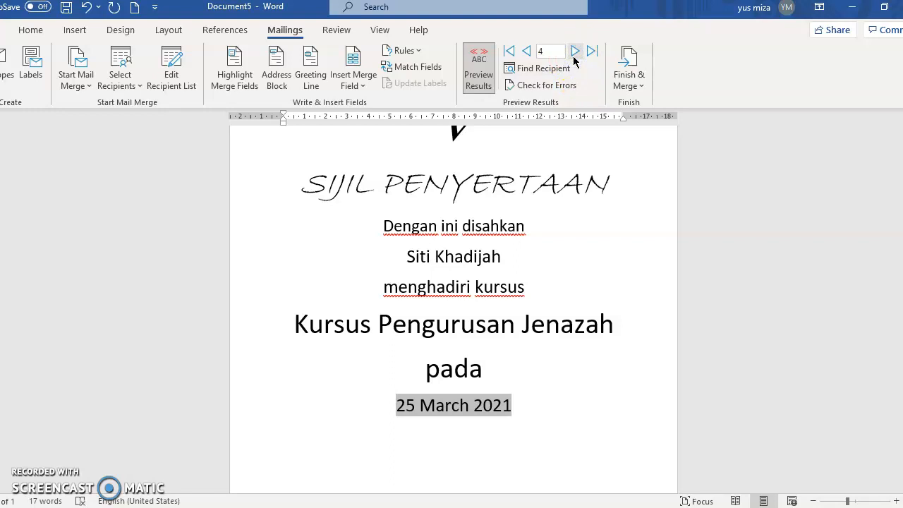
click(575, 53)
click(575, 53)
click(574, 54)
click(574, 54)
click(574, 52)
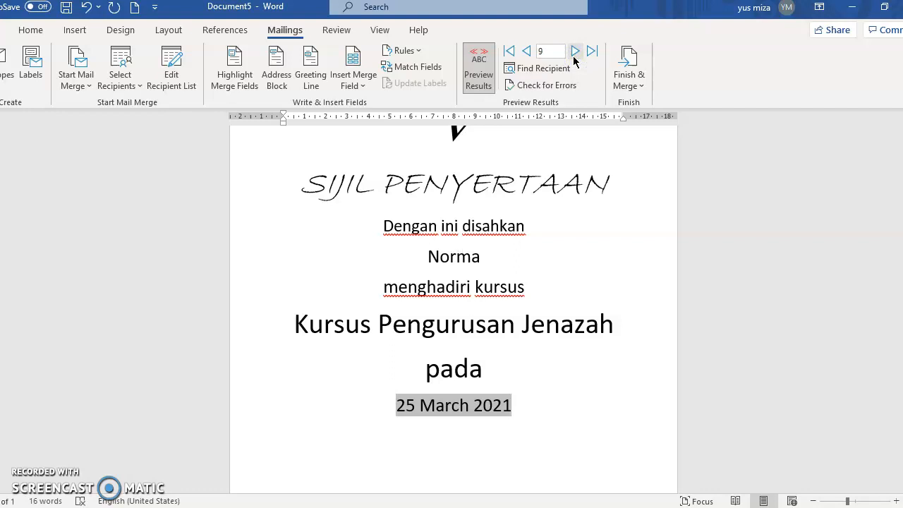
click(574, 52)
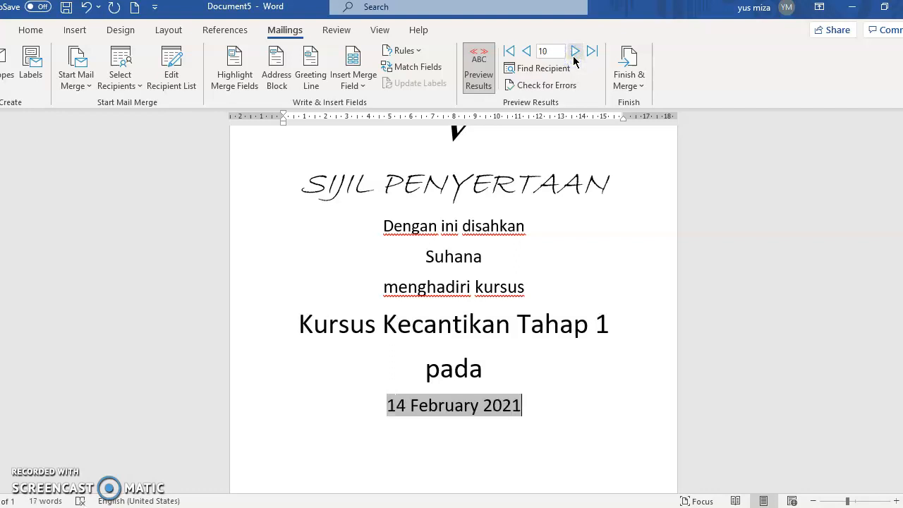
Choose Print Documents, enter From 10 as the record range, then cancel.
click(635, 82)
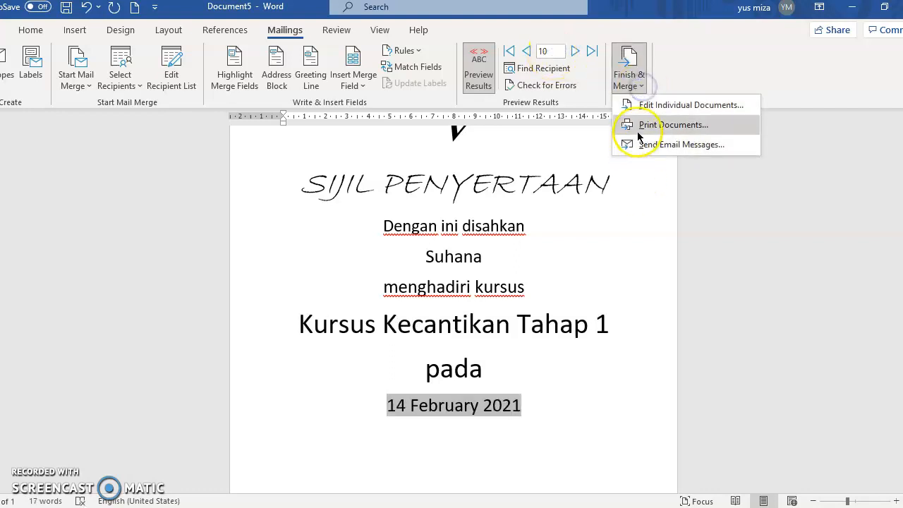
click(671, 125)
click(427, 259)
text(10)
click(495, 259)
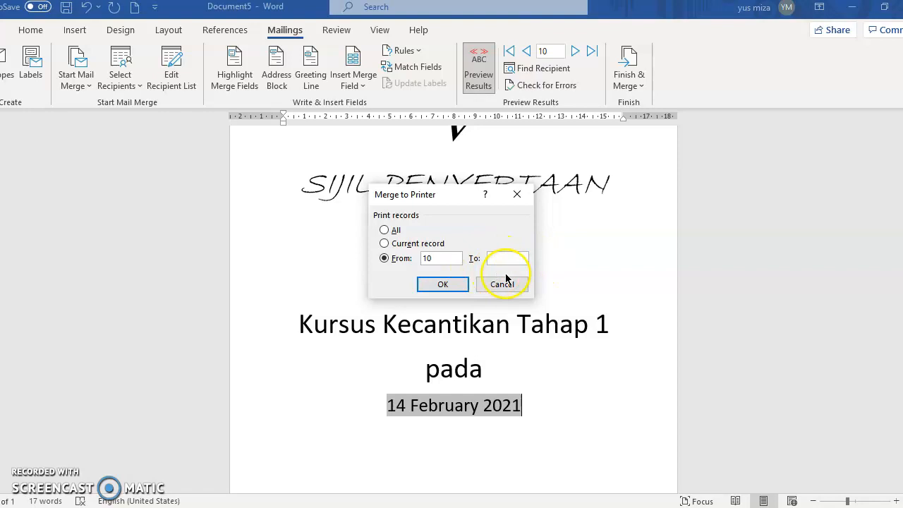
click(506, 281)
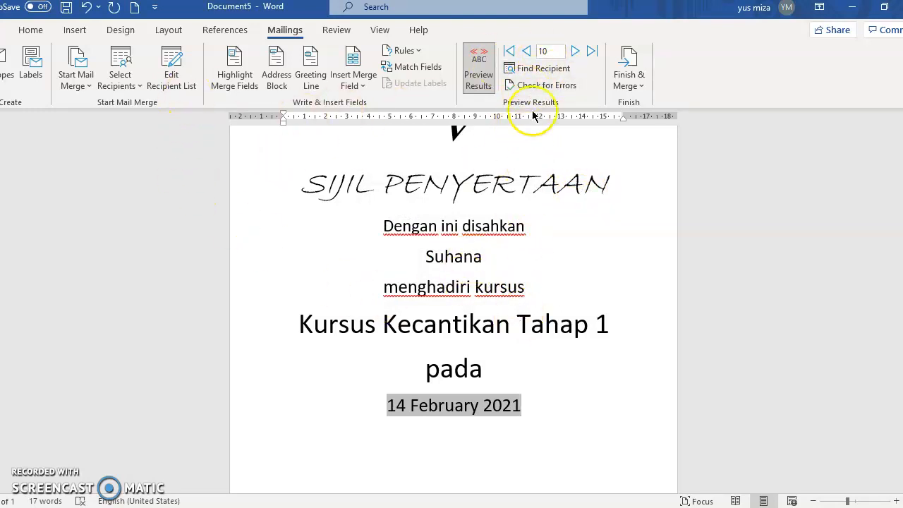
Reopen Data.mdb for editing, save it, and close back to the certificate preview.
click(184, 88)
click(267, 290)
click(273, 364)
scroll(389, 286, down, 1)
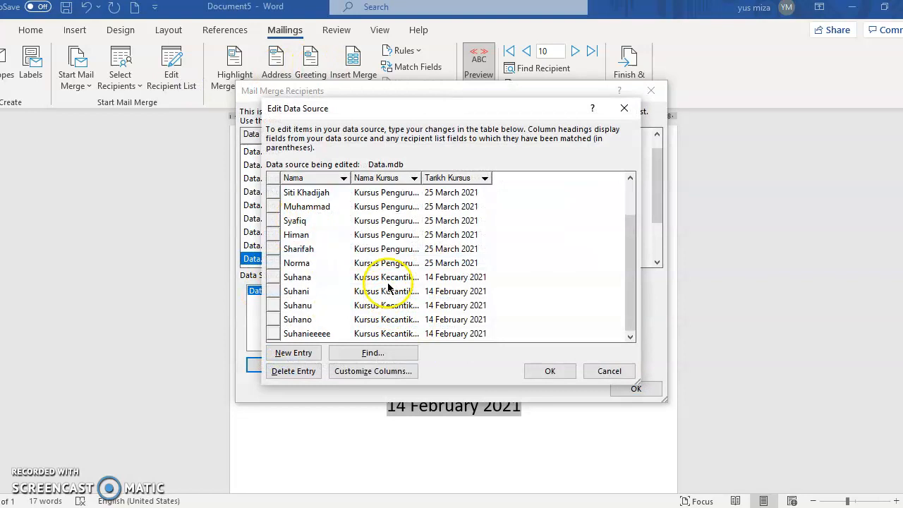
click(274, 280)
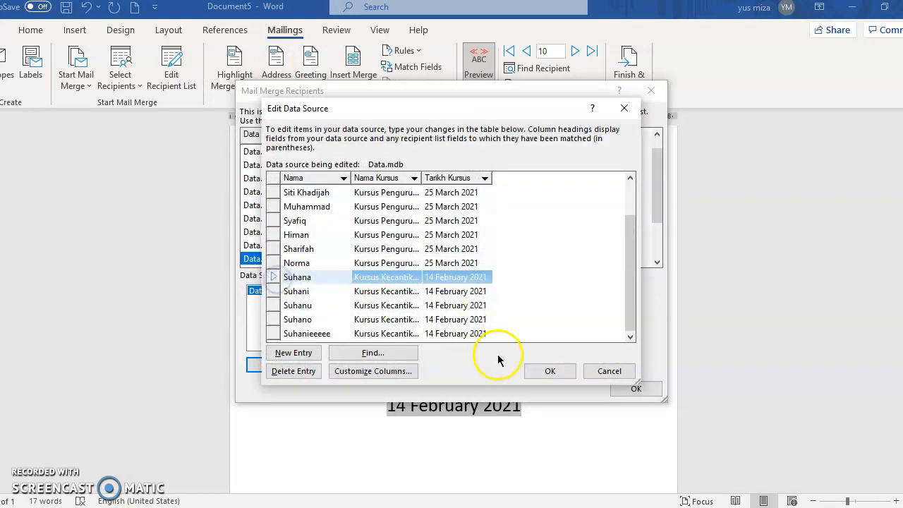
click(533, 371)
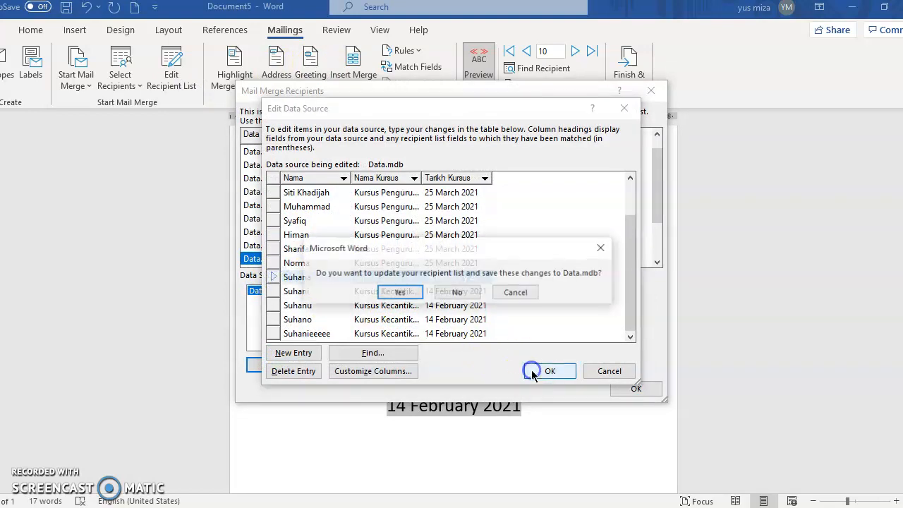
click(400, 295)
click(619, 387)
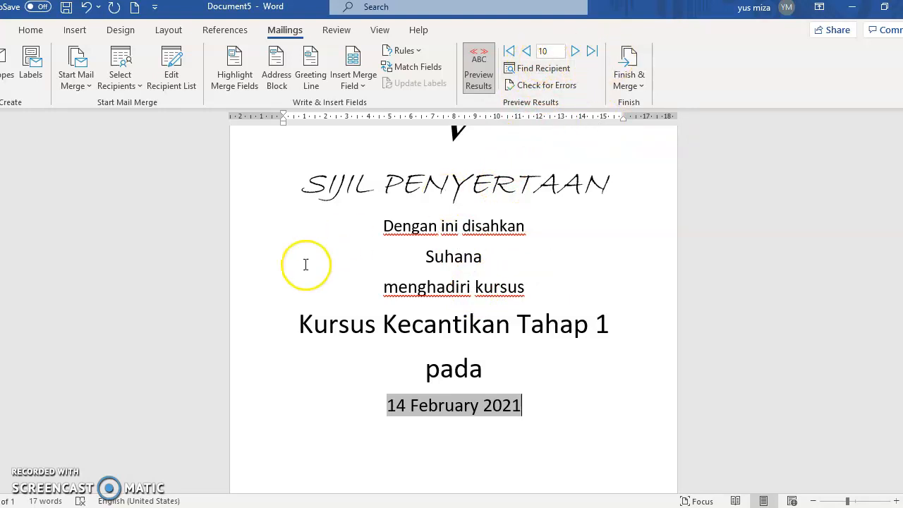
Check the current font sizes of the recipient name and course name fields.
scroll(313, 260, up, 2)
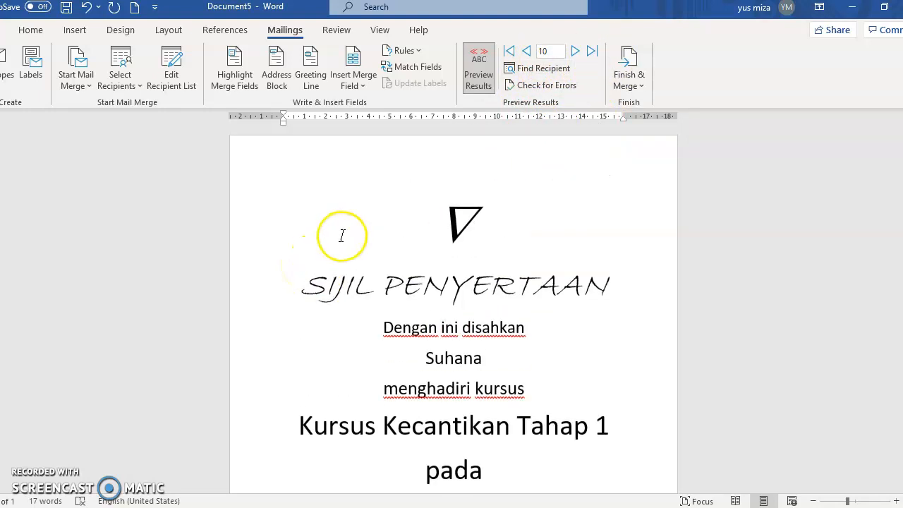
scroll(343, 259, down, 1)
scroll(342, 258, up, 1)
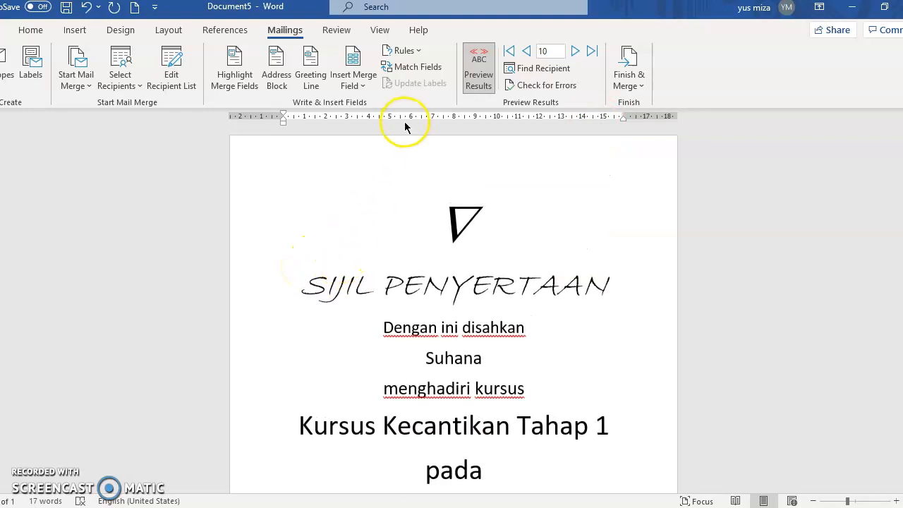
scroll(520, 295, down, 1)
click(516, 314)
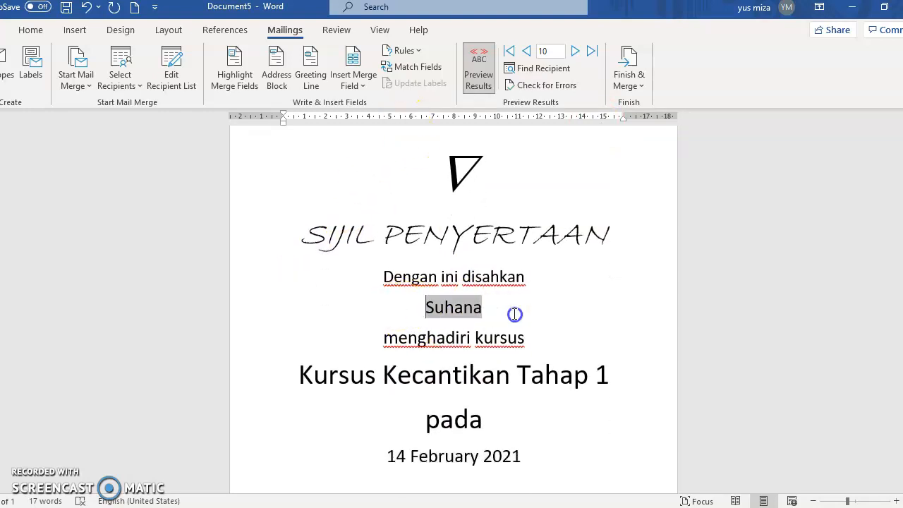
click(30, 29)
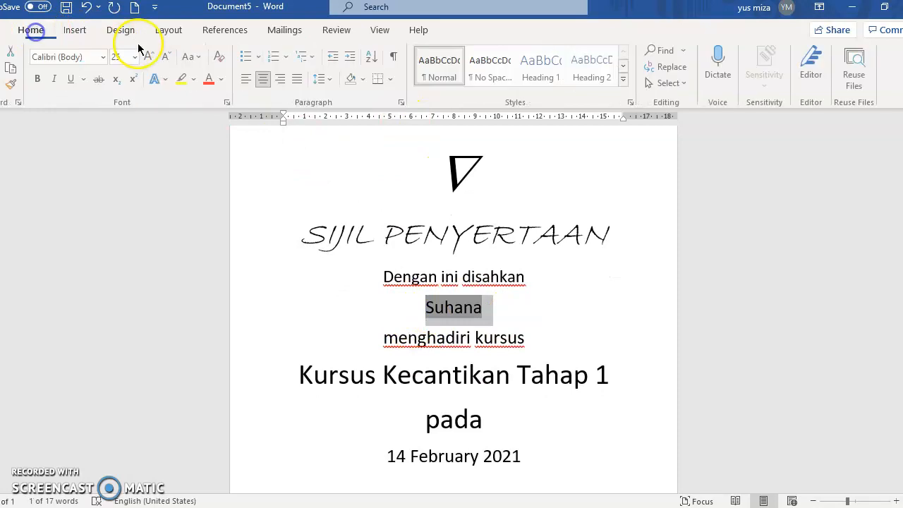
click(476, 384)
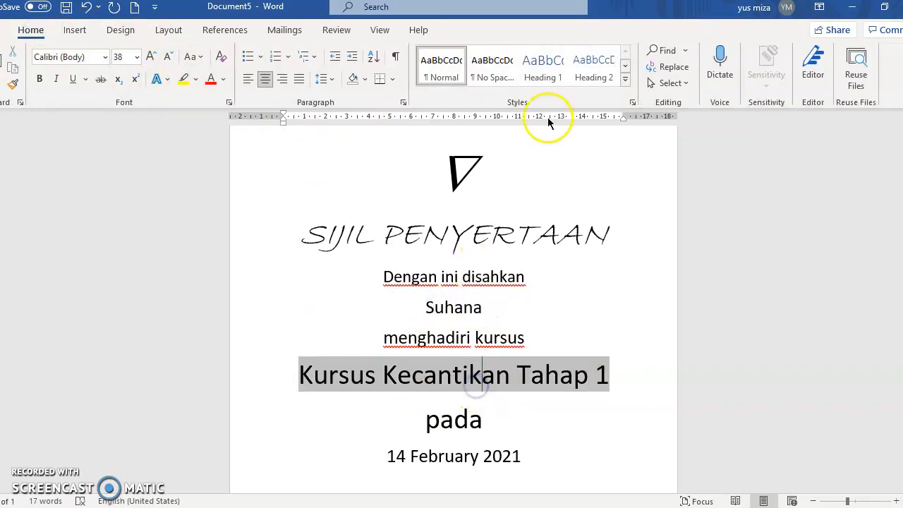
scroll(477, 156, up, 1)
click(285, 30)
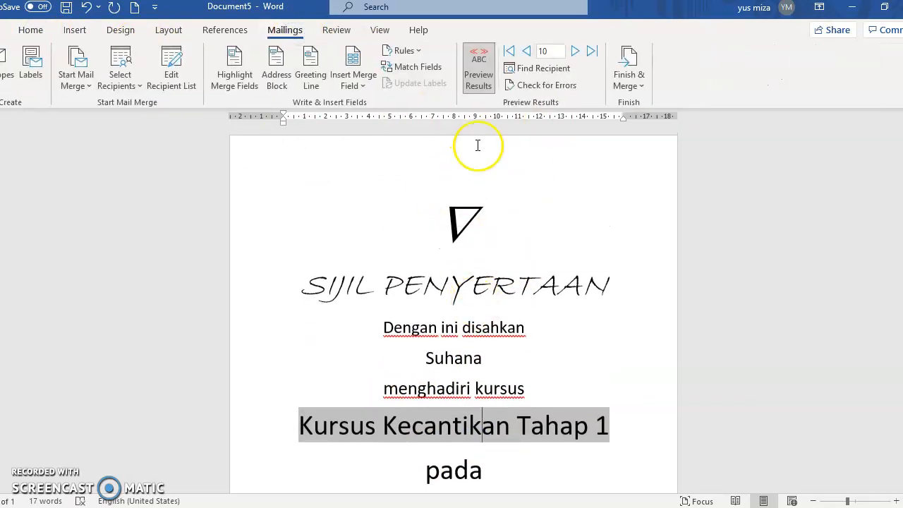
With merged data hidden, set the «Nama» field line to 40 pt, then preview results again.
click(464, 94)
click(412, 358)
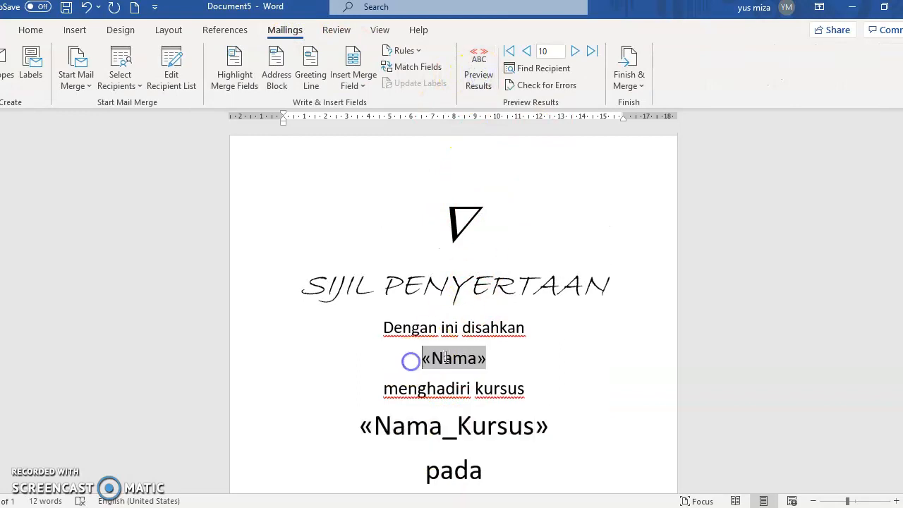
drag(409, 358, 502, 361)
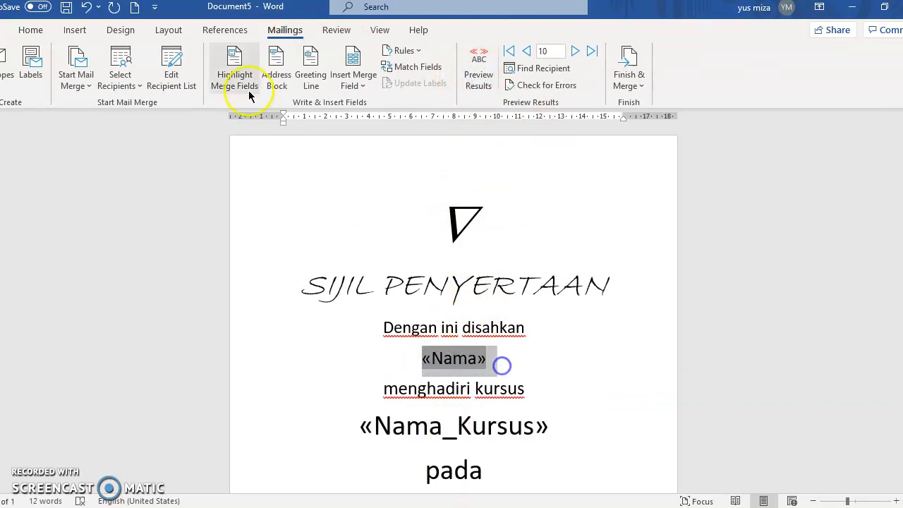
click(32, 31)
click(130, 58)
text(40)
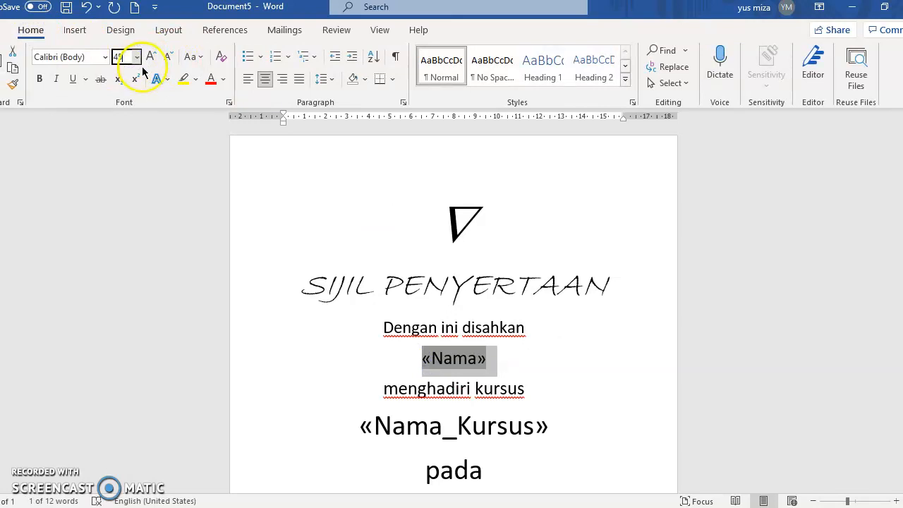
key(Return)
click(522, 420)
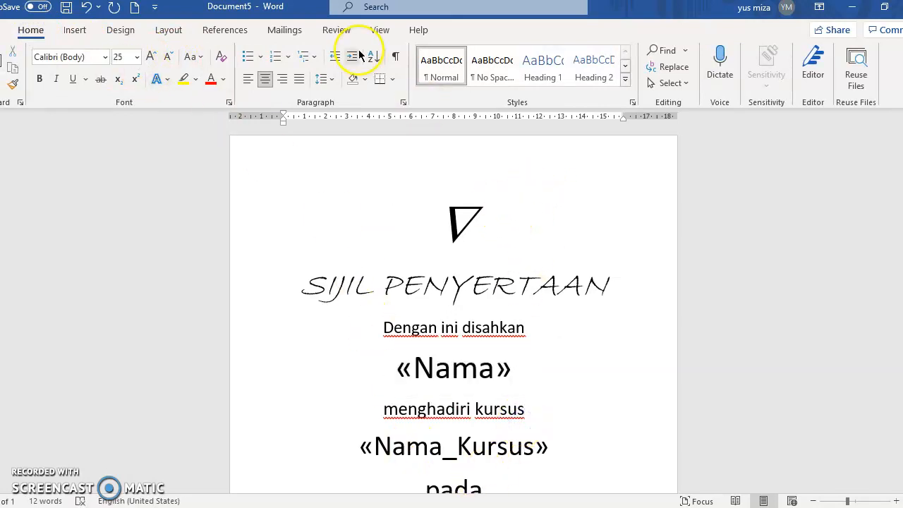
click(286, 30)
click(471, 79)
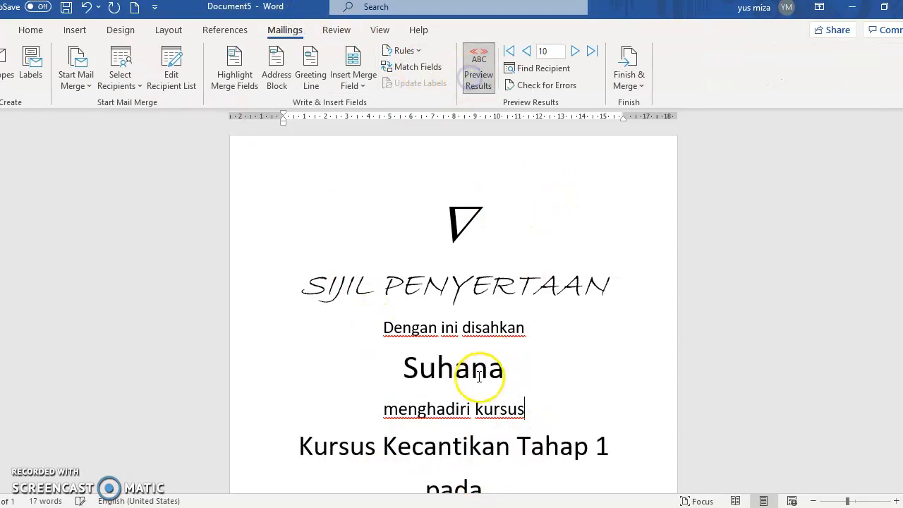
Step the certificate preview forward to the last recipient.
click(576, 54)
click(577, 55)
click(578, 55)
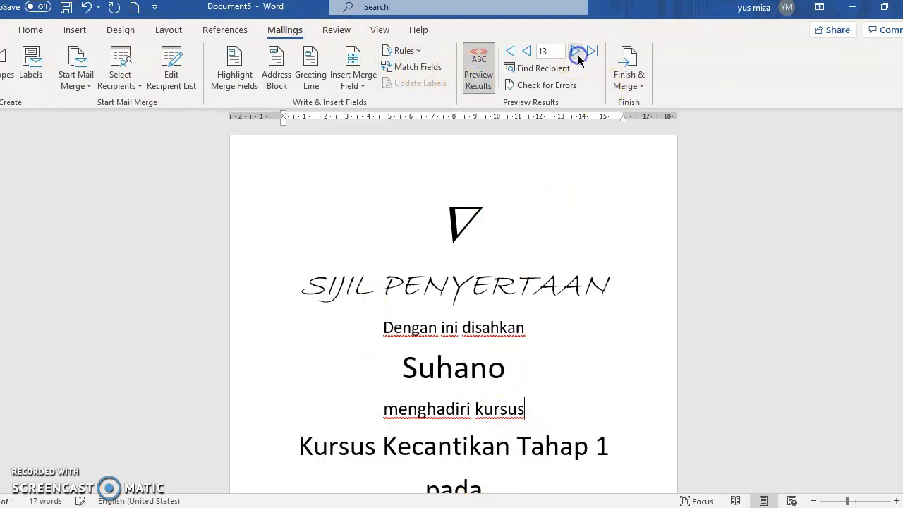
click(578, 53)
Step the preview back record by record to the first recipient's certificate.
click(527, 55)
click(526, 54)
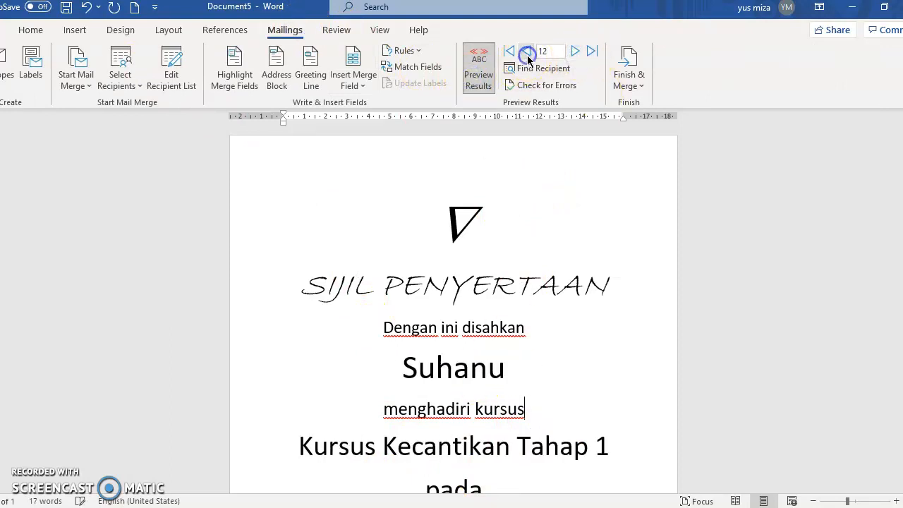
click(527, 54)
click(528, 53)
click(527, 53)
click(528, 54)
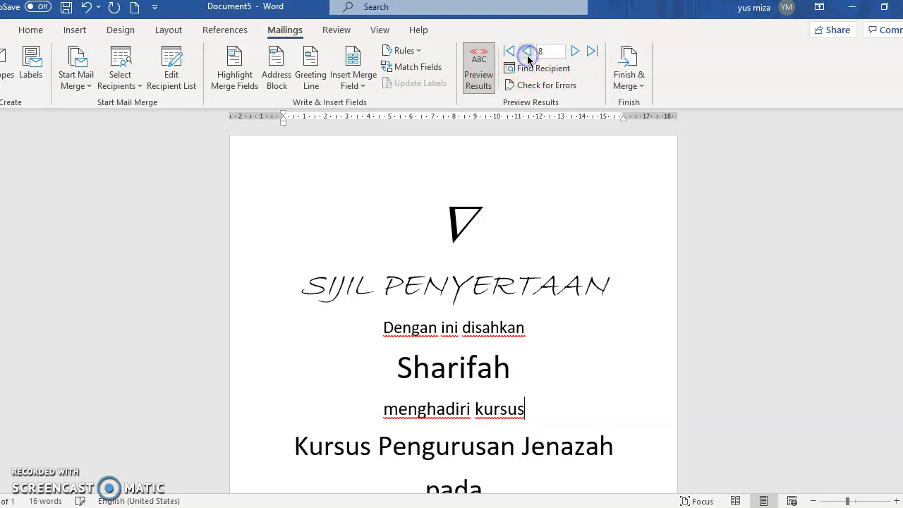
click(528, 54)
click(527, 54)
click(527, 54)
click(525, 54)
click(526, 53)
click(524, 55)
click(523, 55)
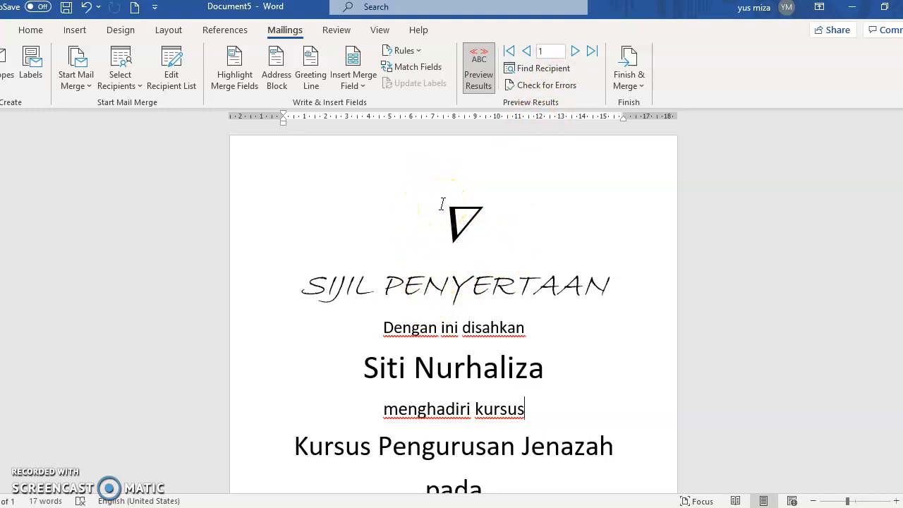
scroll(570, 357, down, 2)
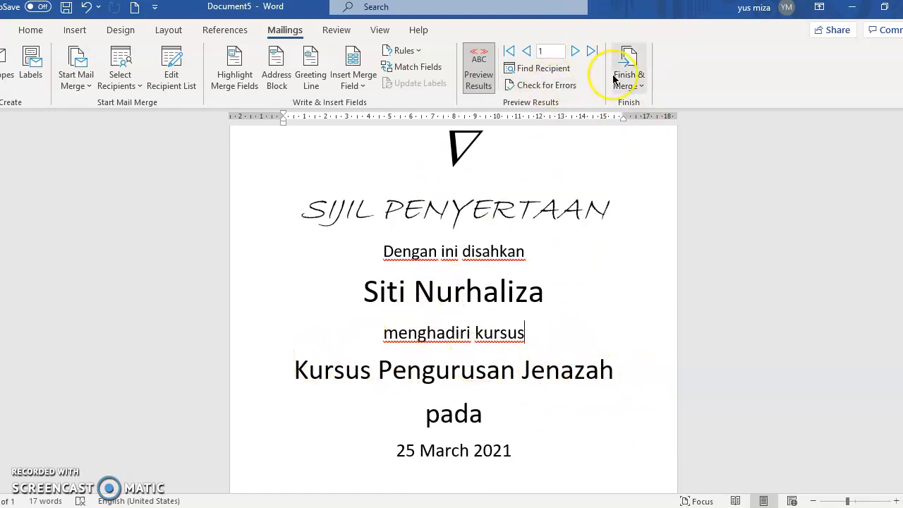
Merge records 1 to 10 into individual certificate documents, then return to the Document5 template.
click(641, 88)
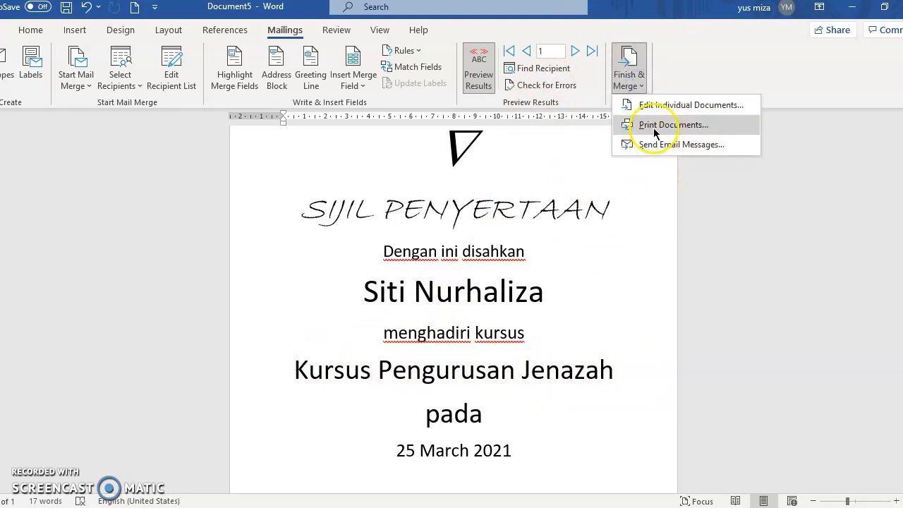
click(654, 109)
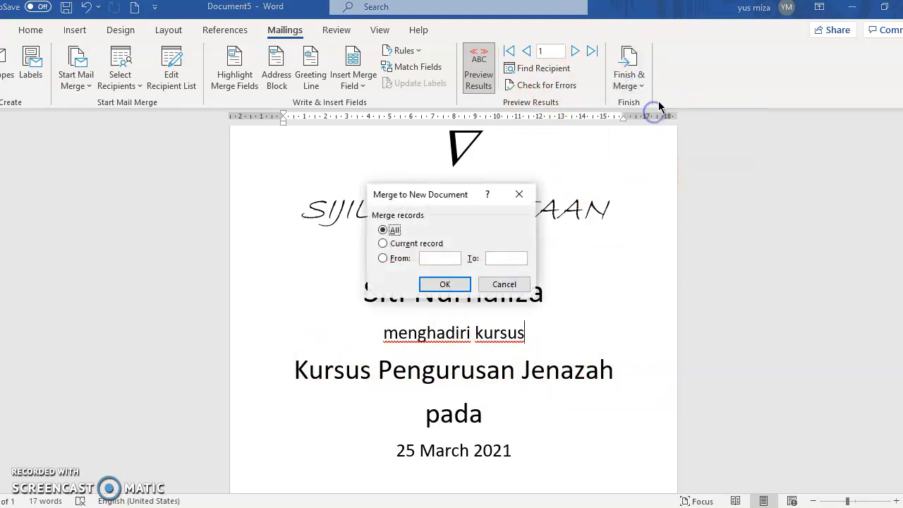
click(410, 261)
click(432, 285)
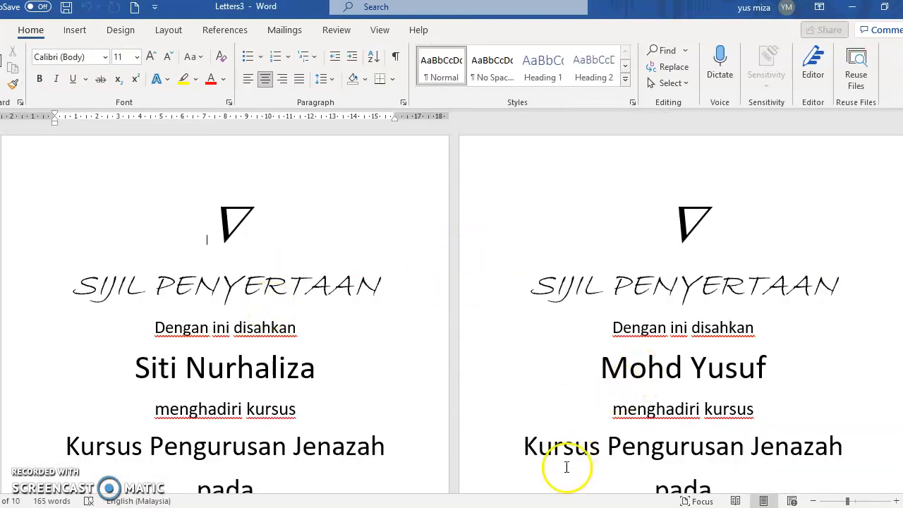
mouse_move(581, 501)
click(510, 433)
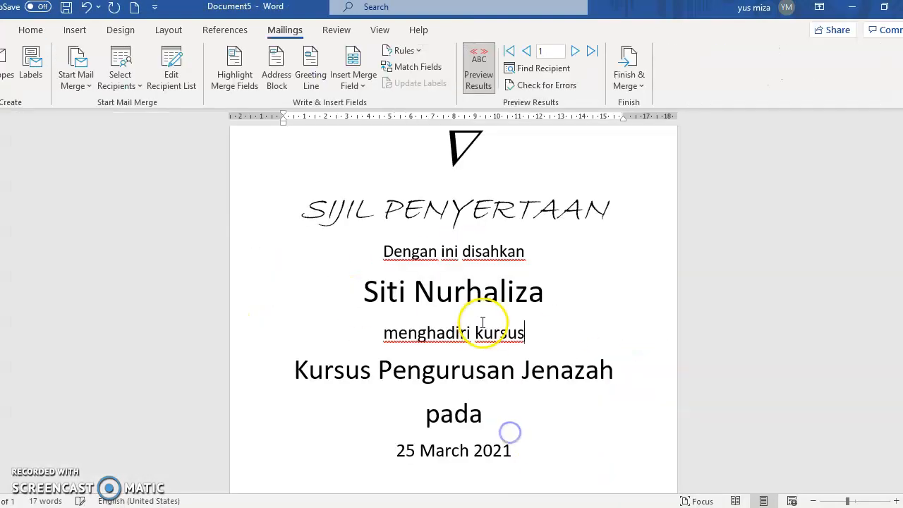
Advance the preview five records and back one, landing on record 6.
scroll(465, 325, down, 4)
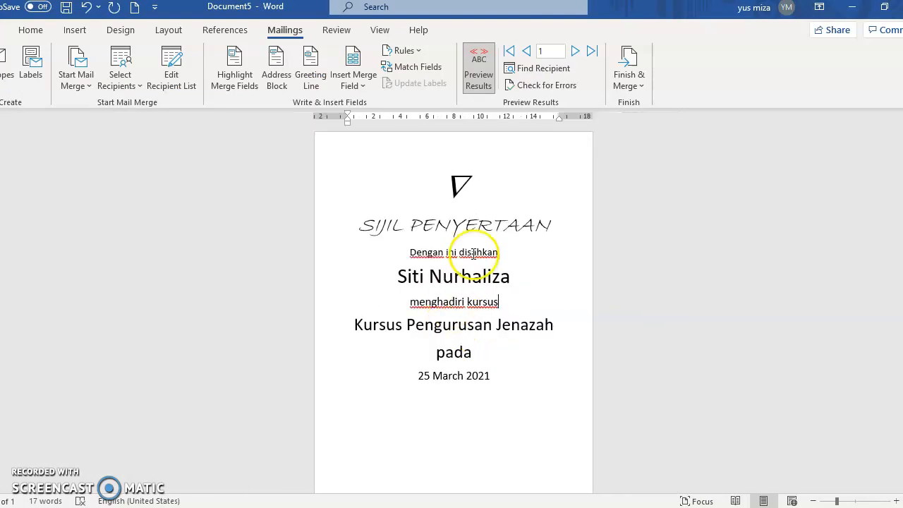
click(576, 52)
click(576, 53)
click(576, 53)
click(576, 52)
click(577, 52)
click(528, 52)
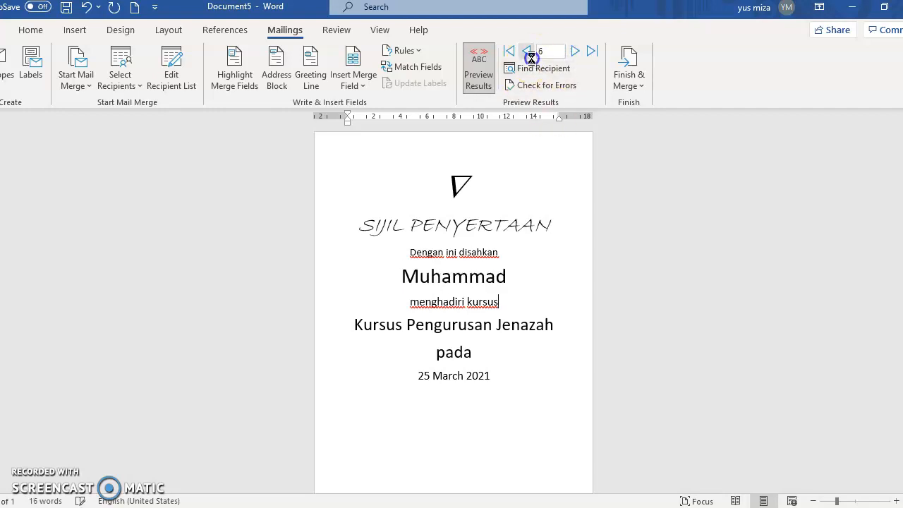